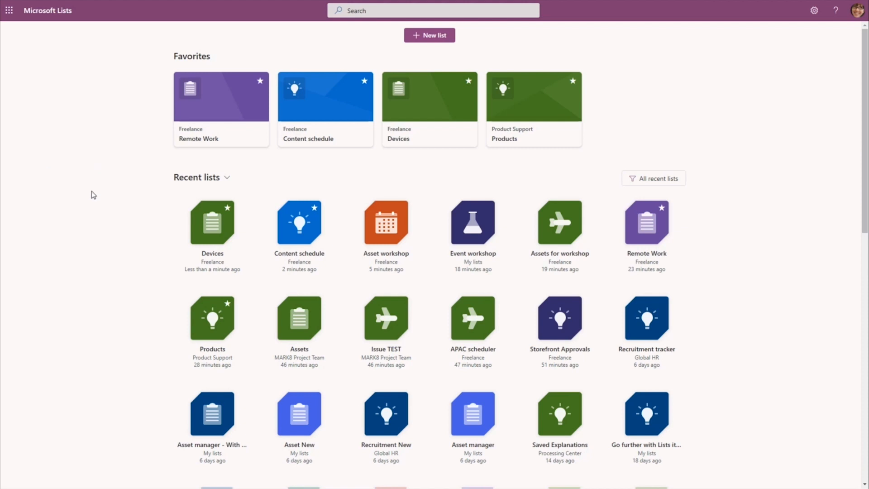
- Open the Devices list and bring up the Card Designer for its current gallery view
left_click(425, 141)
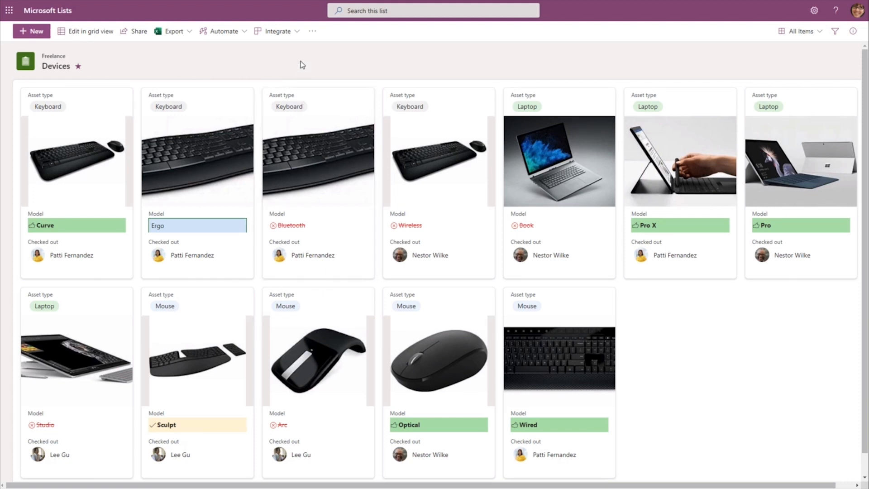
left_click(805, 32)
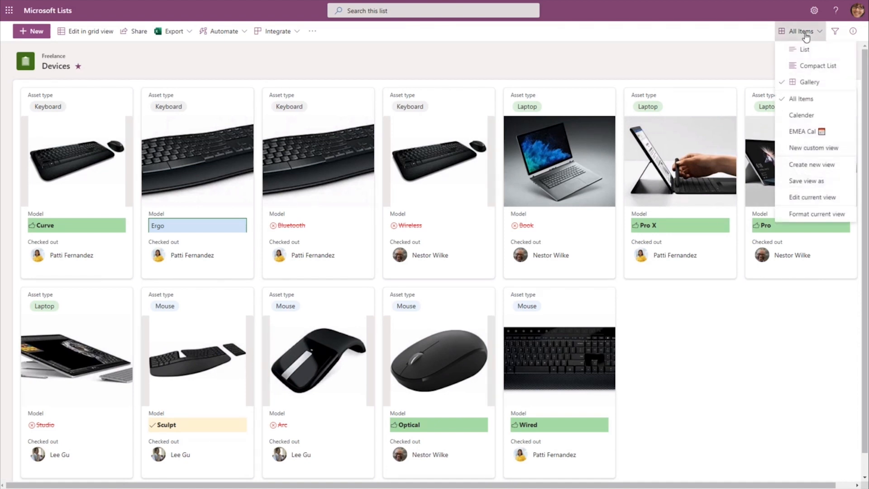
left_click(825, 219)
left_click(765, 154)
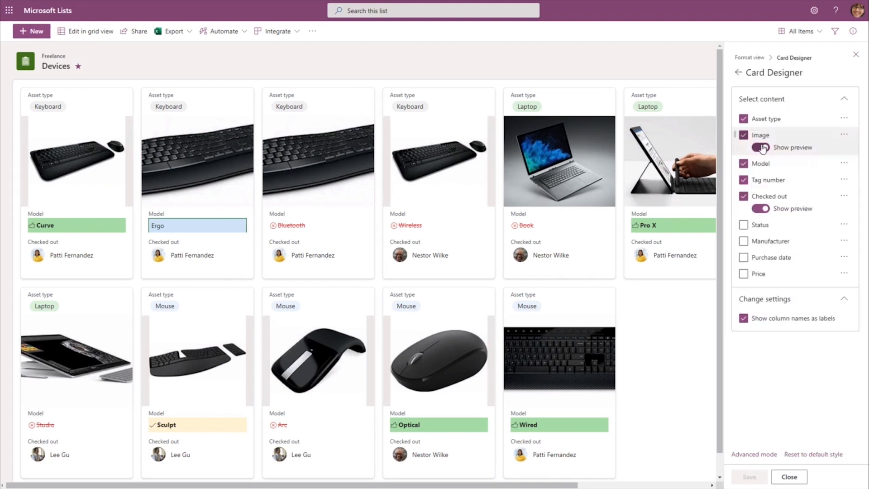
- Move the Model field above Image on the gallery cards, hide the column name labels, and save the card layout
left_click(760, 147)
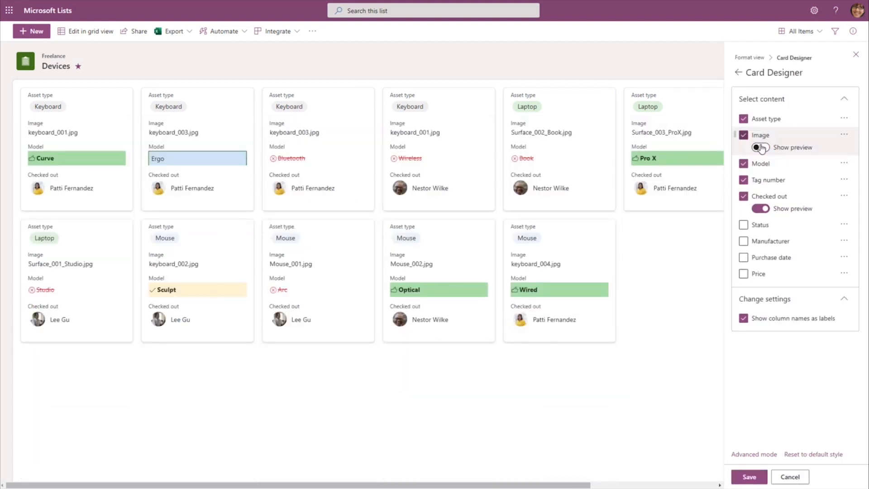
left_click(761, 147)
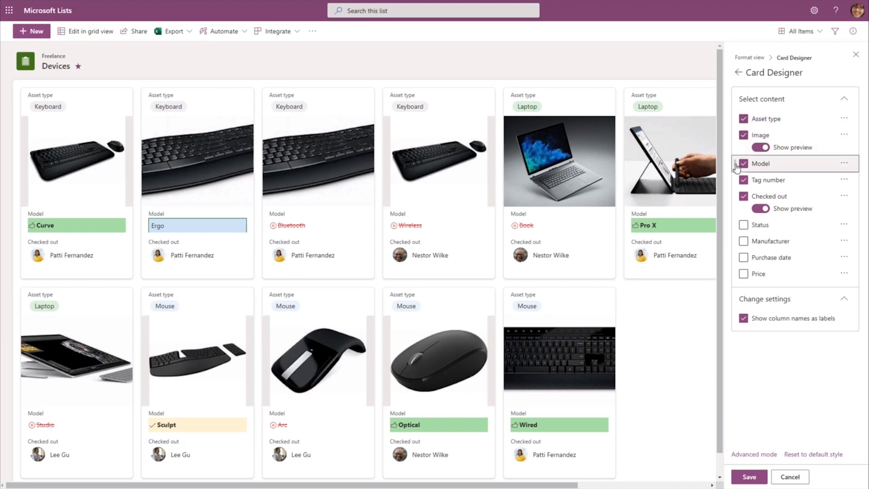
left_click_drag(736, 164, 736, 130)
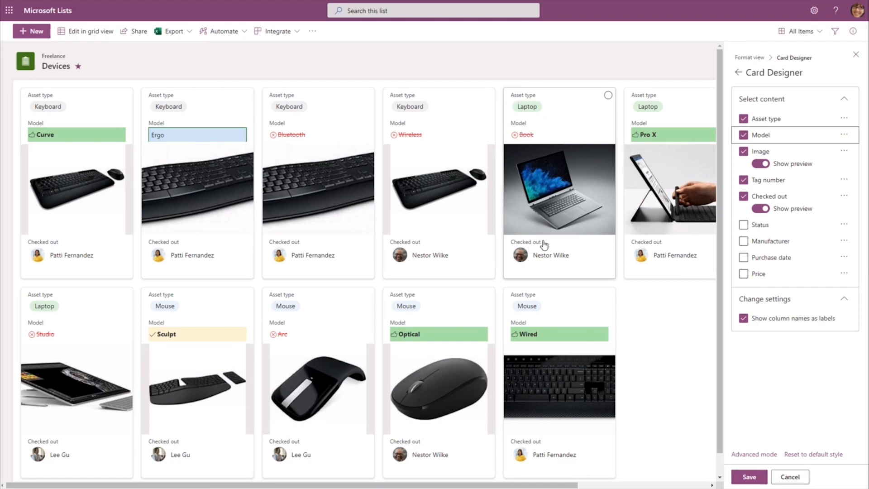
left_click(744, 318)
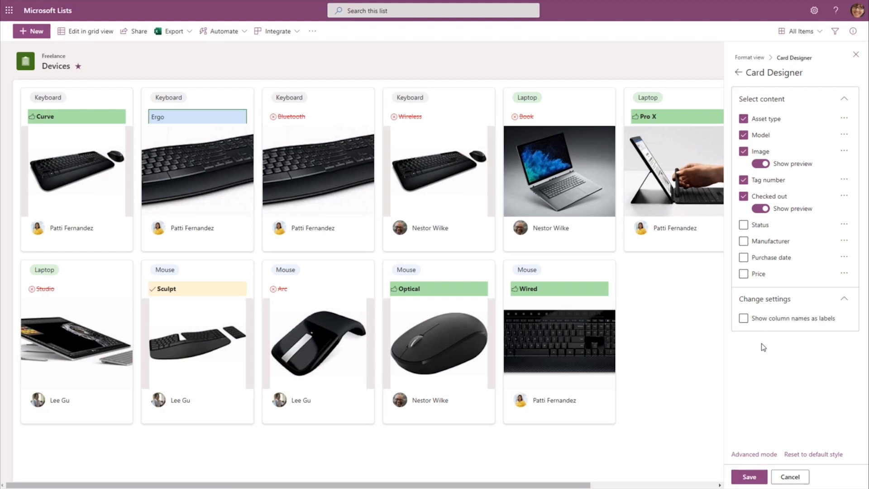
left_click(755, 478)
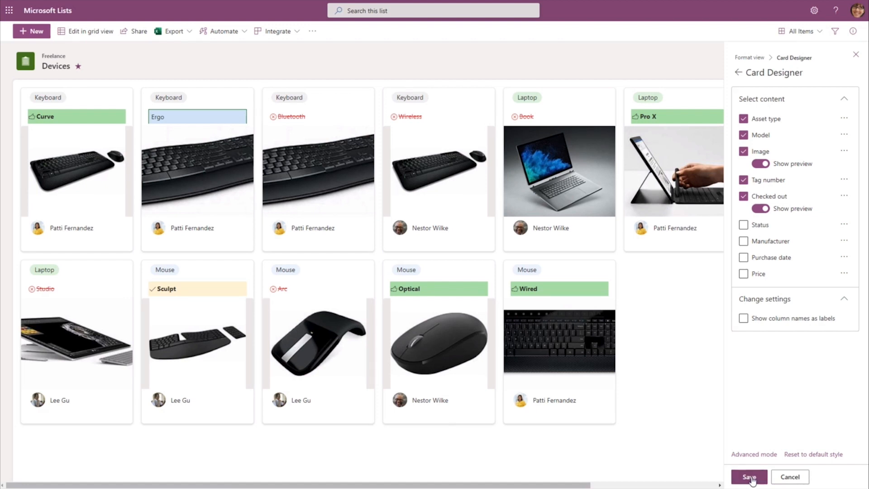
left_click(856, 54)
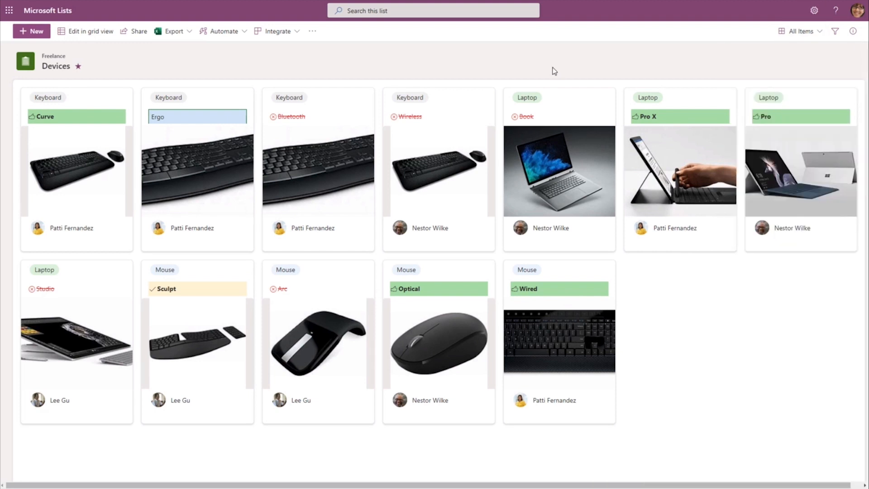
- Show All Items in the List layout and start a new view named "Cal view" shown as a Calendar
left_click(818, 31)
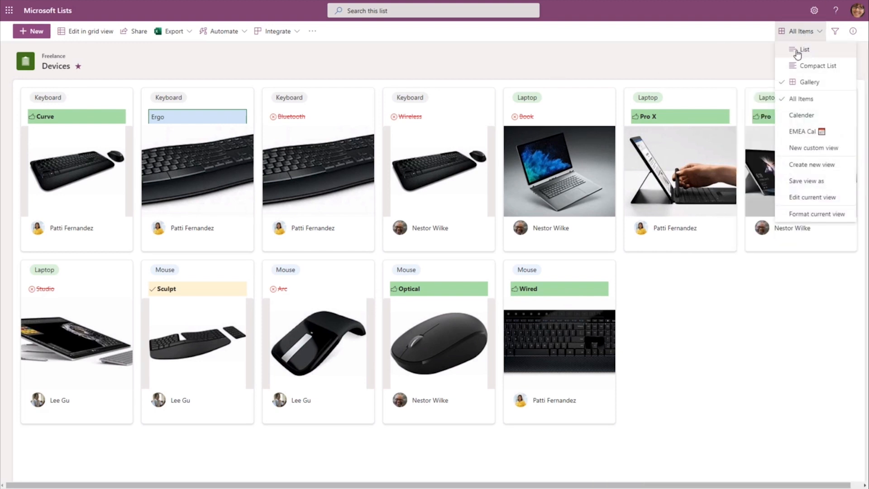
left_click(805, 50)
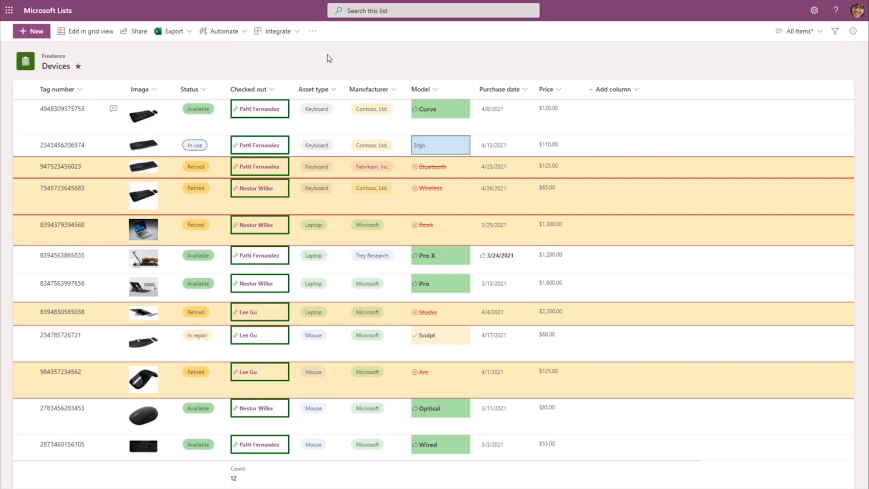
left_click(797, 32)
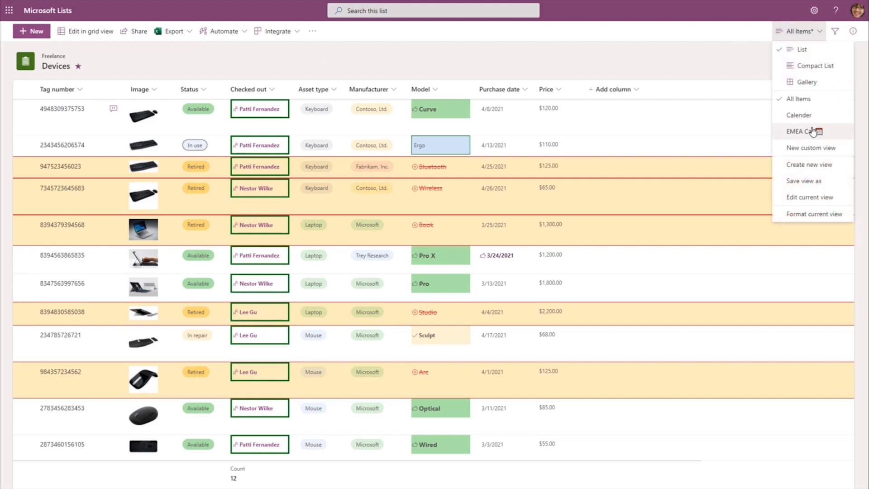
left_click(818, 169)
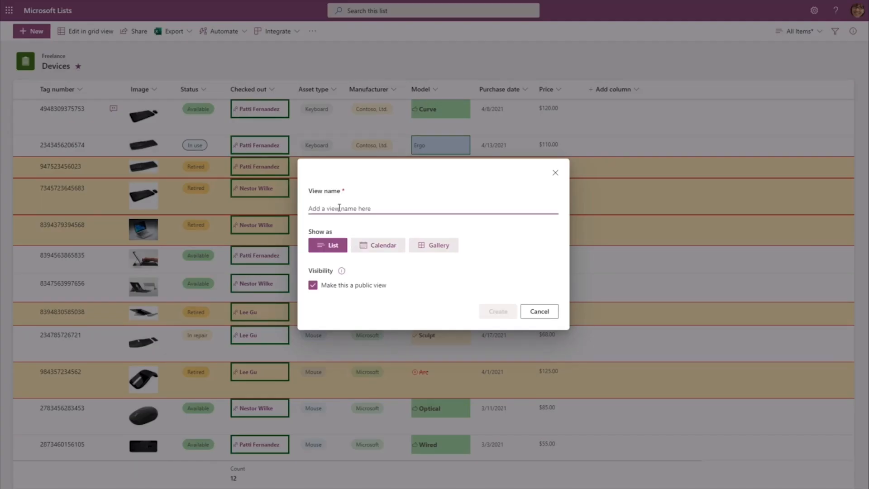
type("Cal")
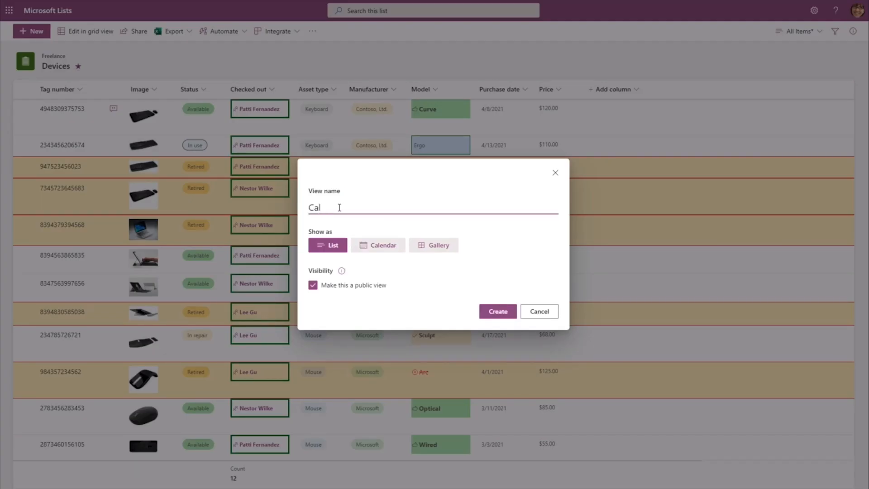
type(" view")
left_click(383, 248)
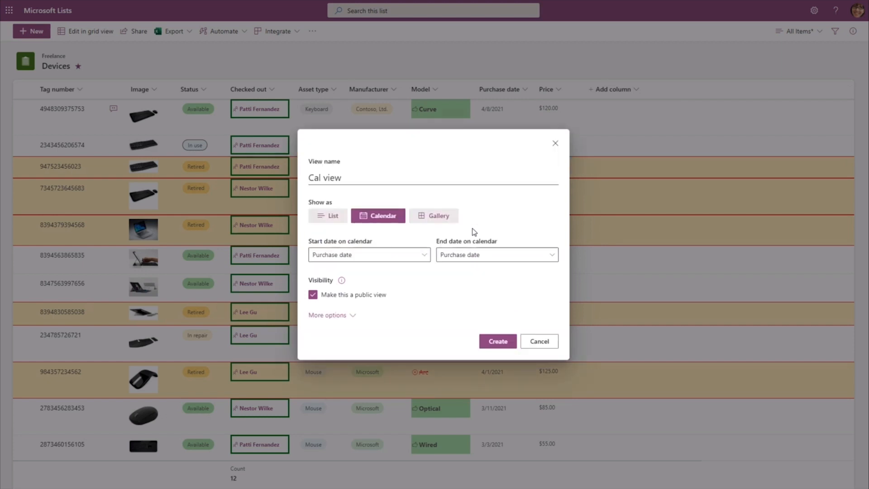
- Create the calendar view with Purchase date as its start date and Checked out as the title of its items
left_click(356, 256)
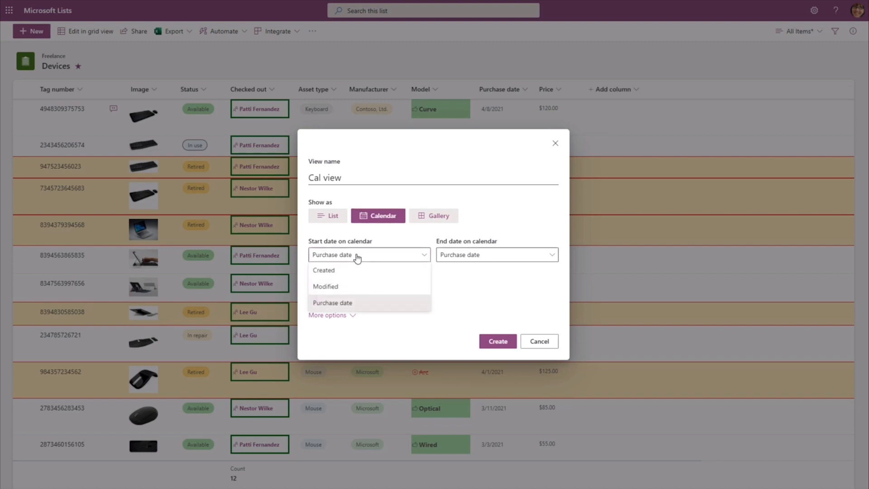
left_click(333, 303)
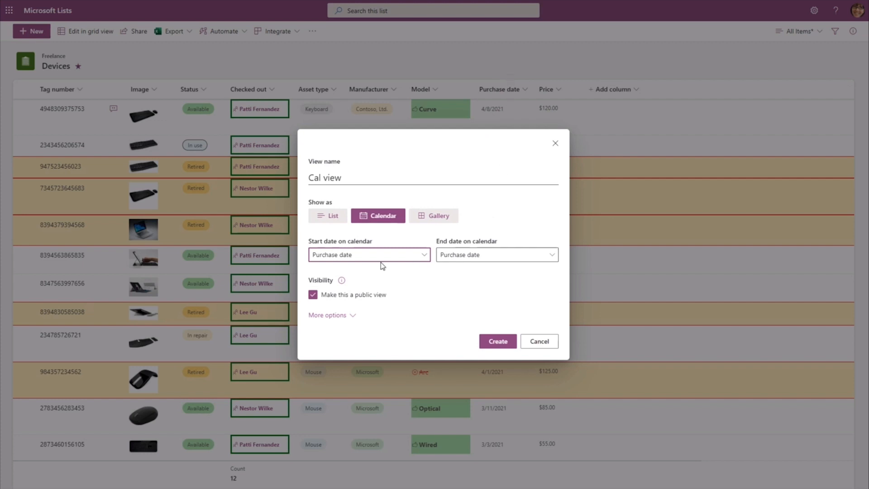
left_click(422, 256)
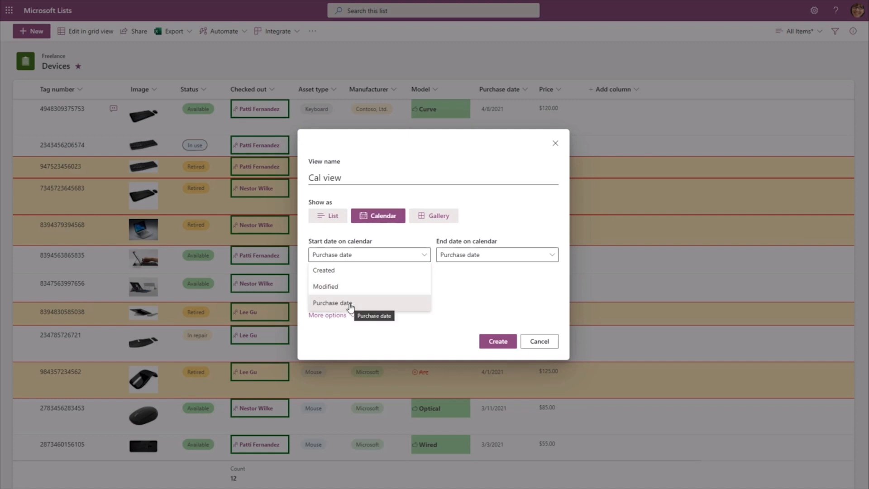
left_click(489, 286)
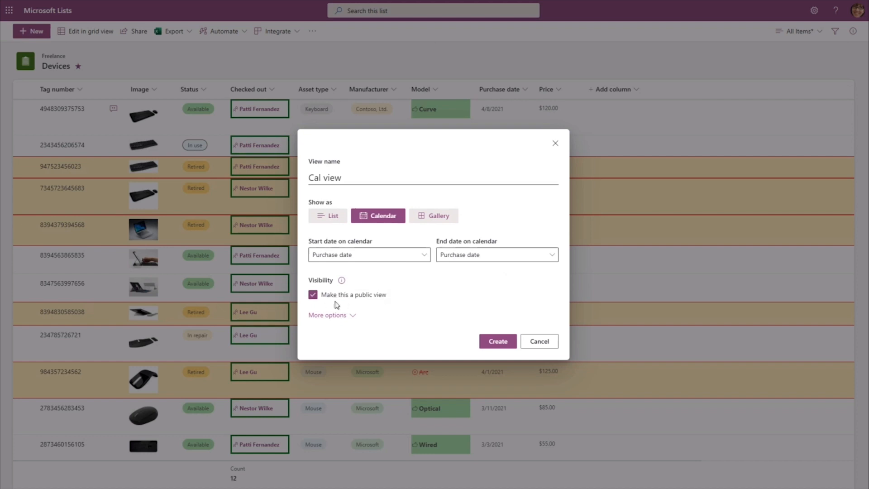
left_click(351, 316)
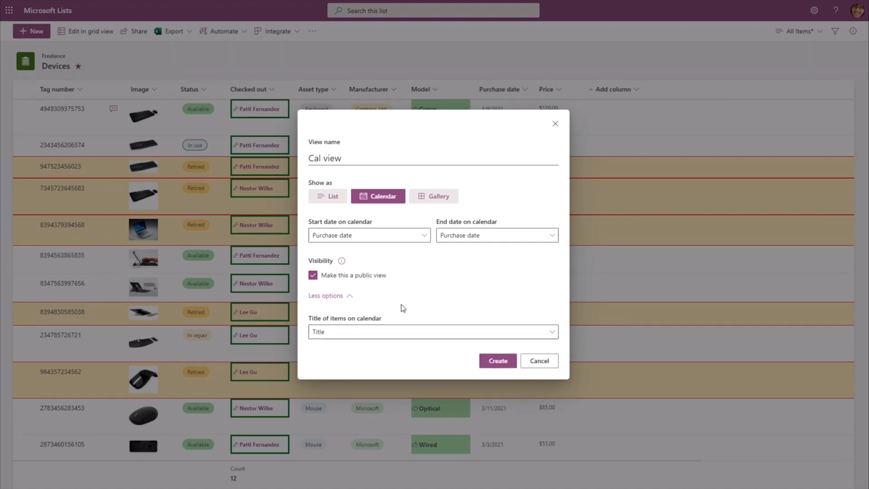
left_click(377, 331)
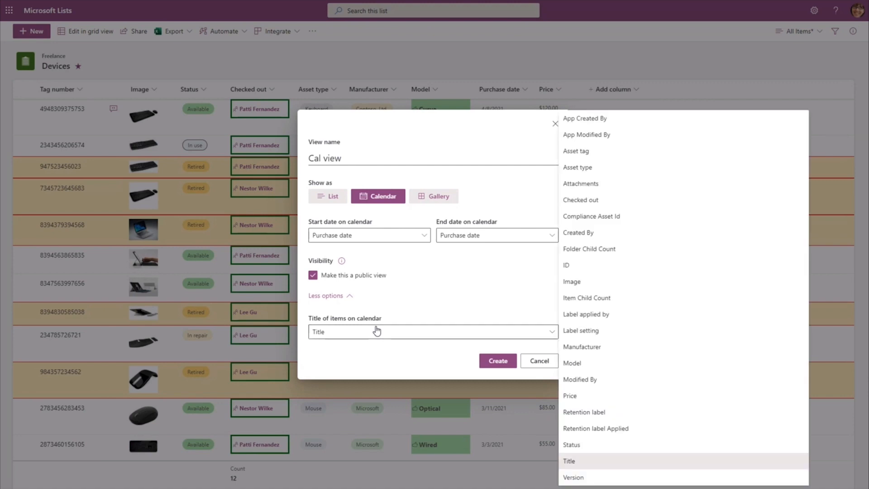
left_click(585, 200)
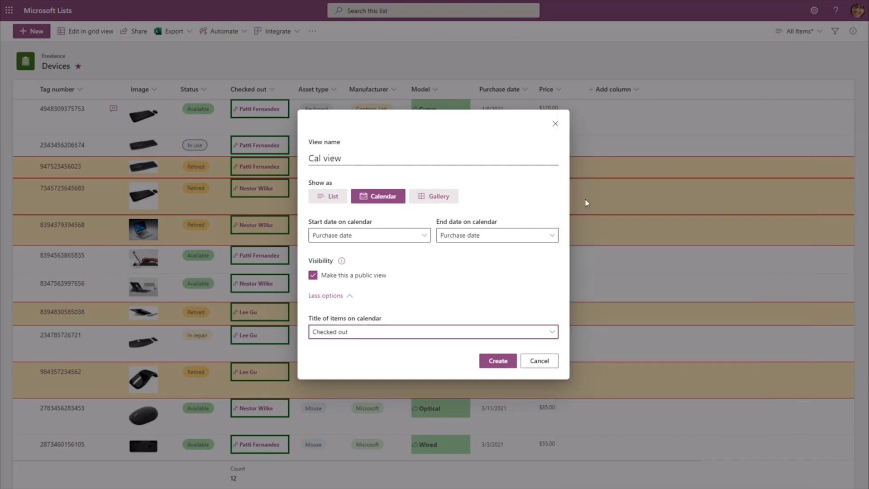
left_click(500, 361)
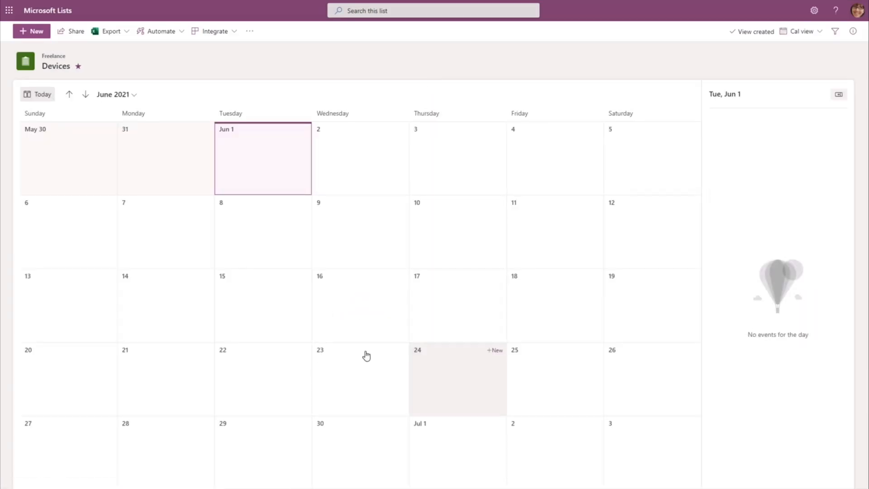
- View the details of the April 25 calendar item and browse the calendar back to March 2021
left_click(69, 95)
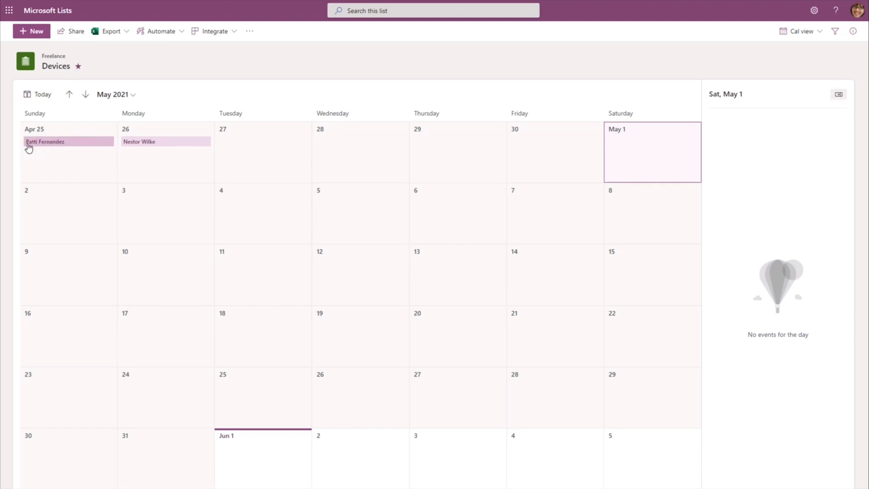
left_click(55, 142)
double_click(56, 142)
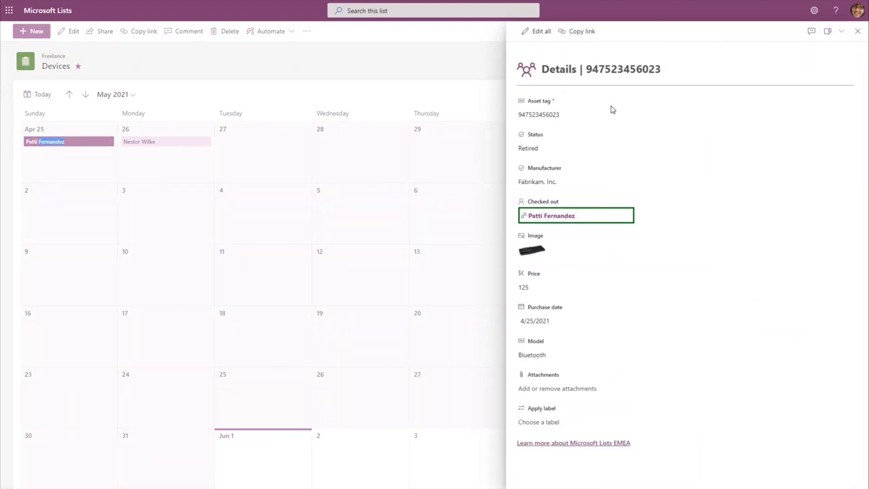
left_click(858, 31)
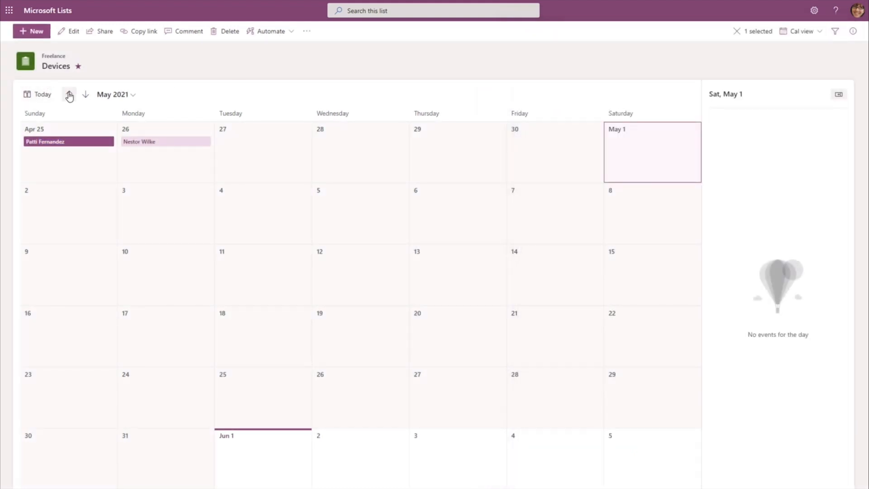
left_click(69, 94)
left_click(69, 95)
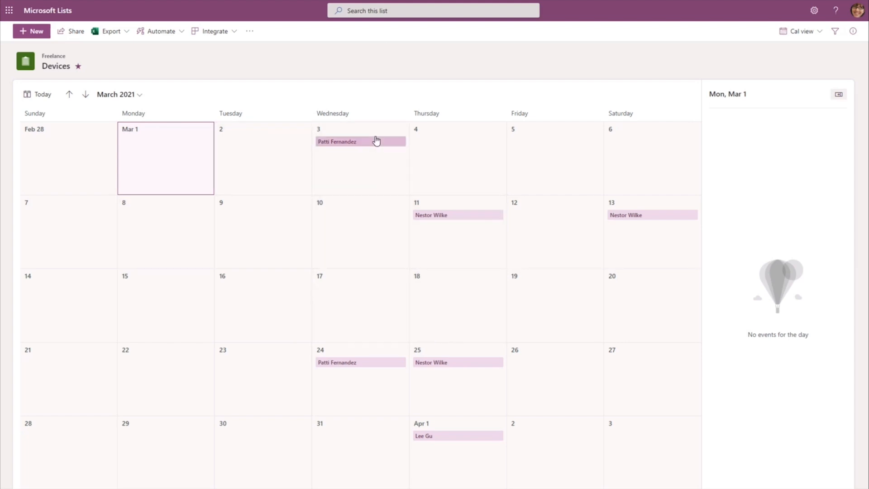
- Return to the All Items view and display it in the List layout
left_click(800, 33)
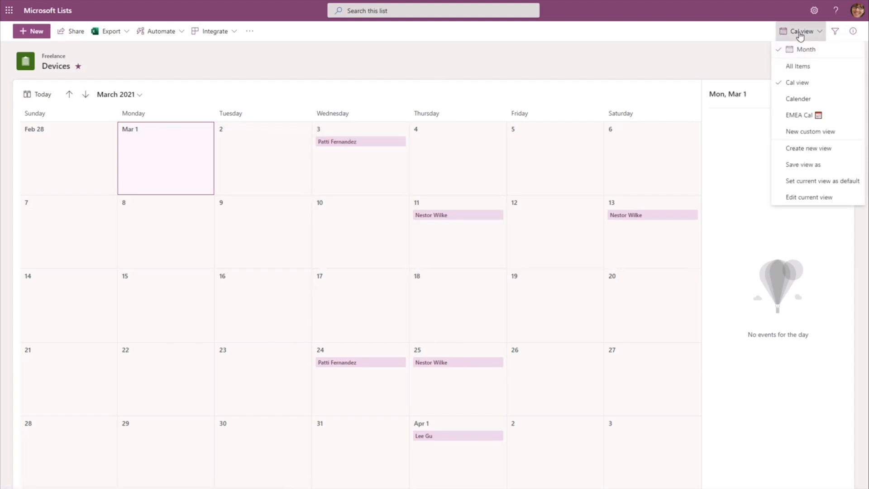
left_click(798, 68)
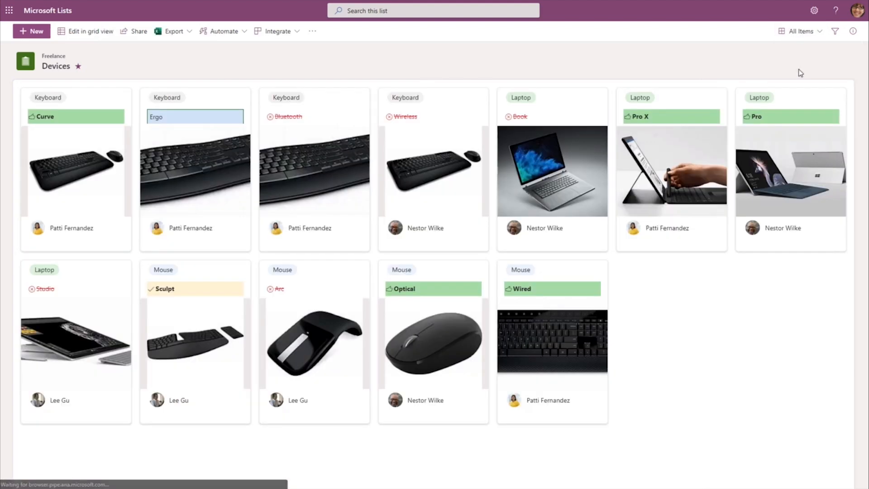
left_click(800, 32)
left_click(799, 50)
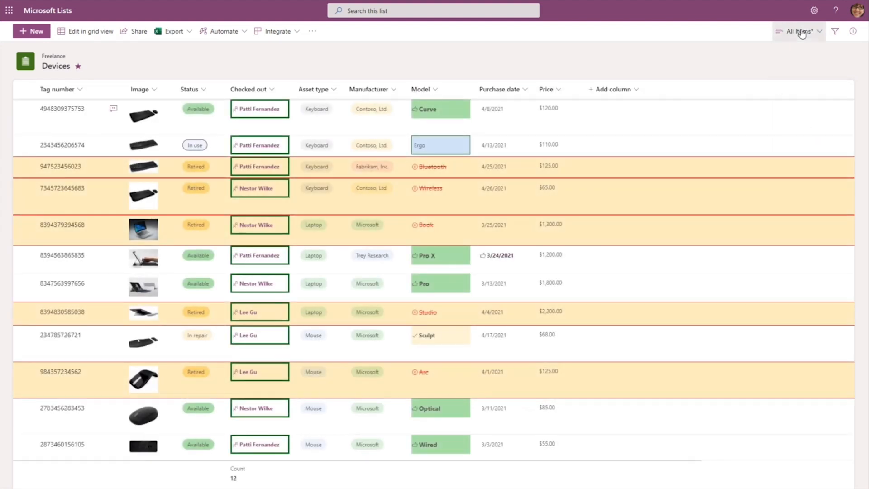
left_click(801, 32)
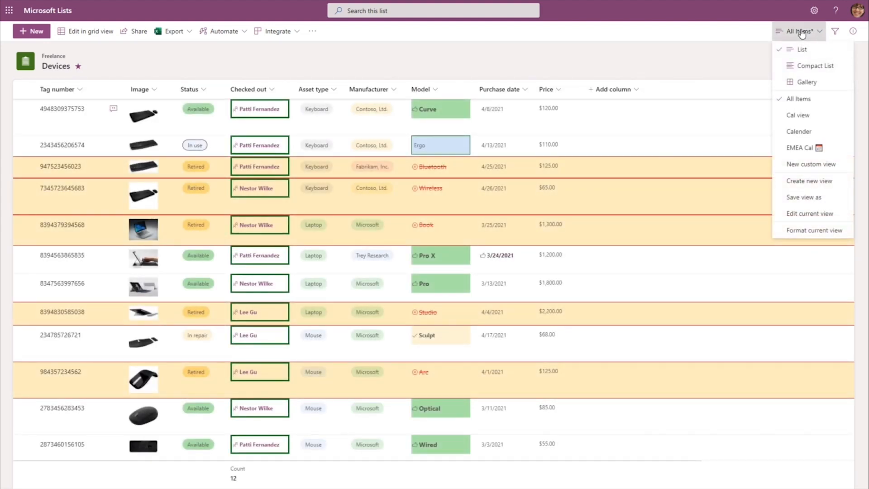
left_click(716, 64)
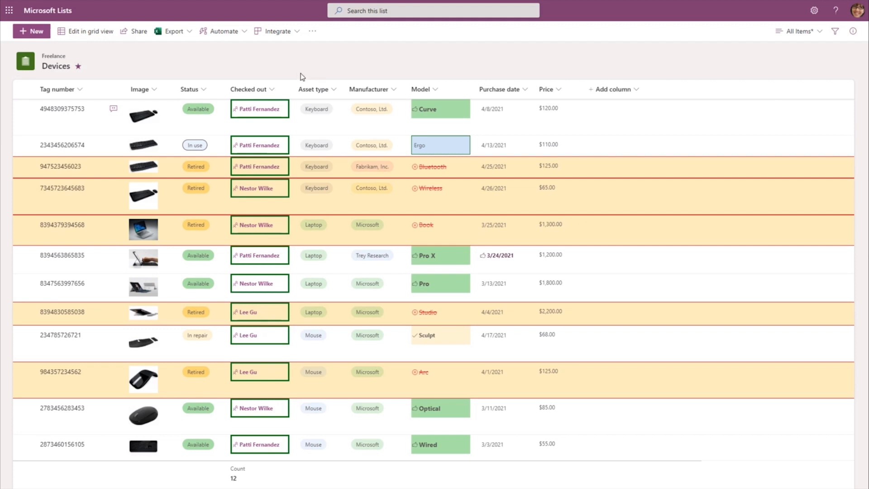
- Group the list by Status and filter it to the Available, In repair and In use statuses
left_click(204, 90)
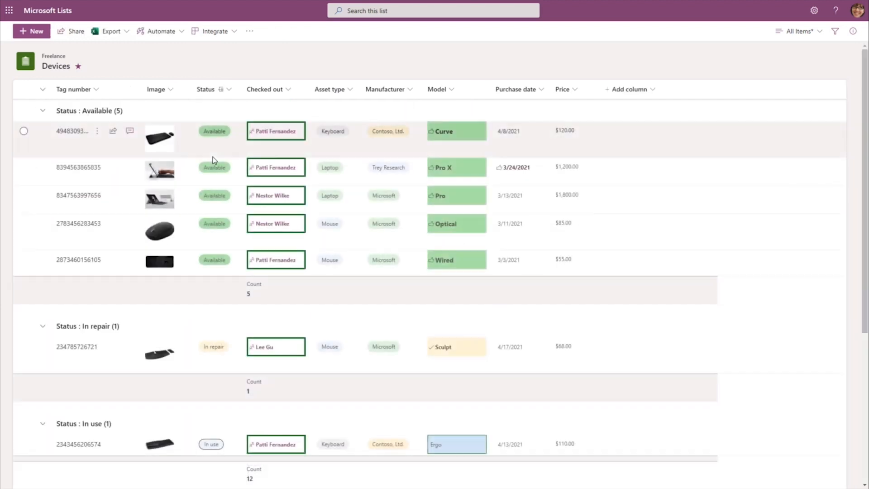
left_click(230, 90)
left_click(224, 140)
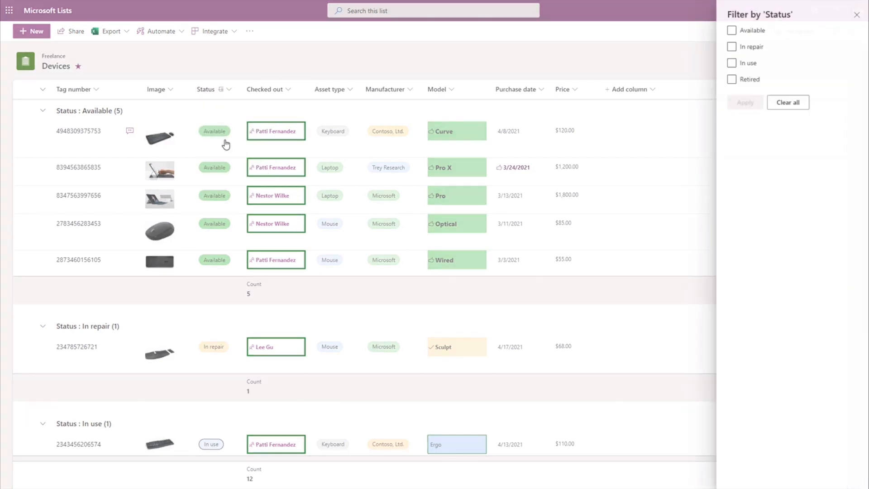
left_click(731, 63)
left_click(731, 47)
left_click(731, 30)
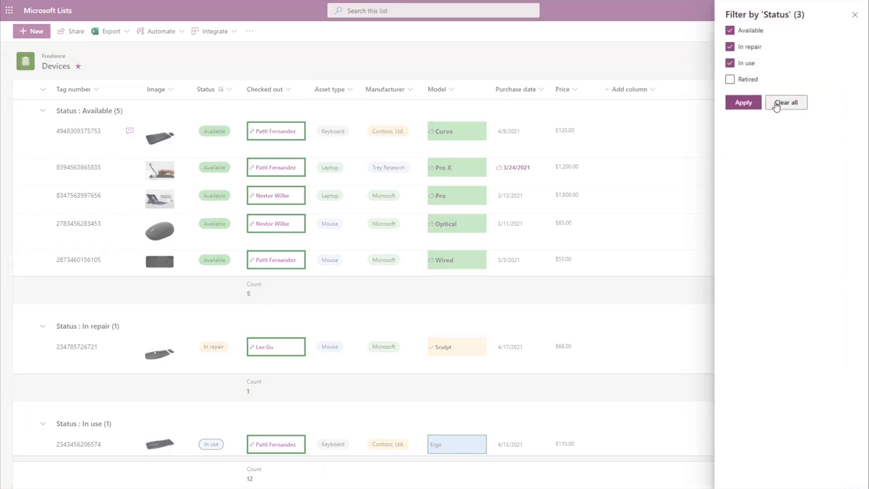
left_click(743, 103)
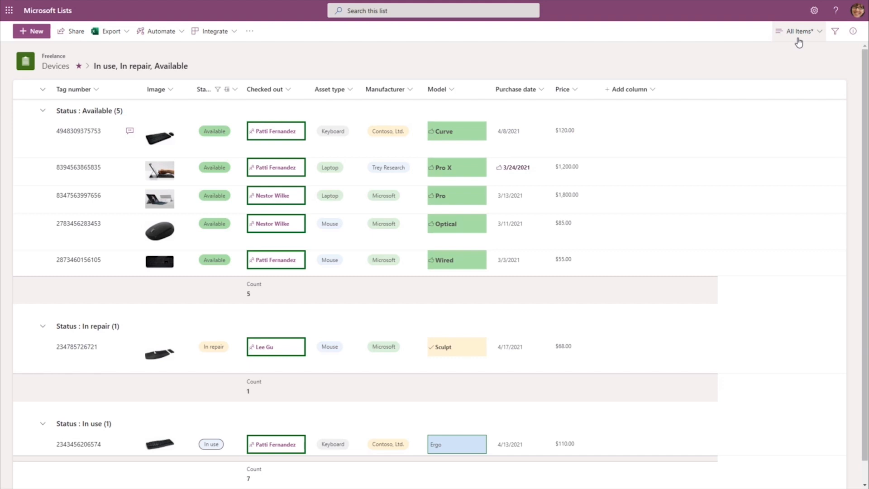
- Save the grouped and filtered list as a new public view named "Grouped for my visual use case"
left_click(815, 37)
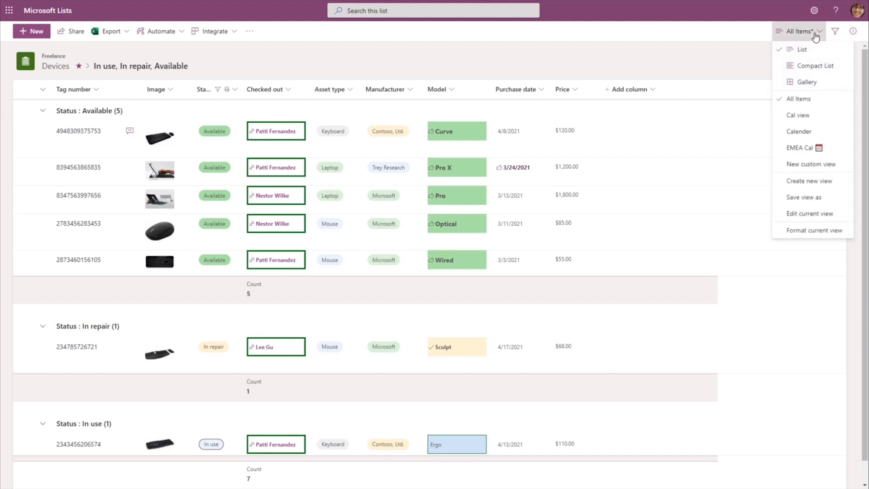
left_click(807, 197)
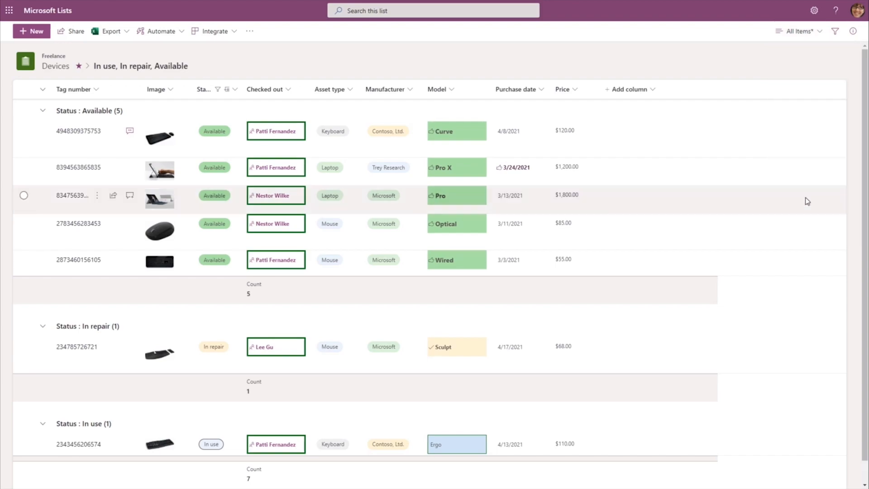
left_click(418, 242)
left_click_drag(415, 242, 370, 245)
type("Grouped for my visual ")
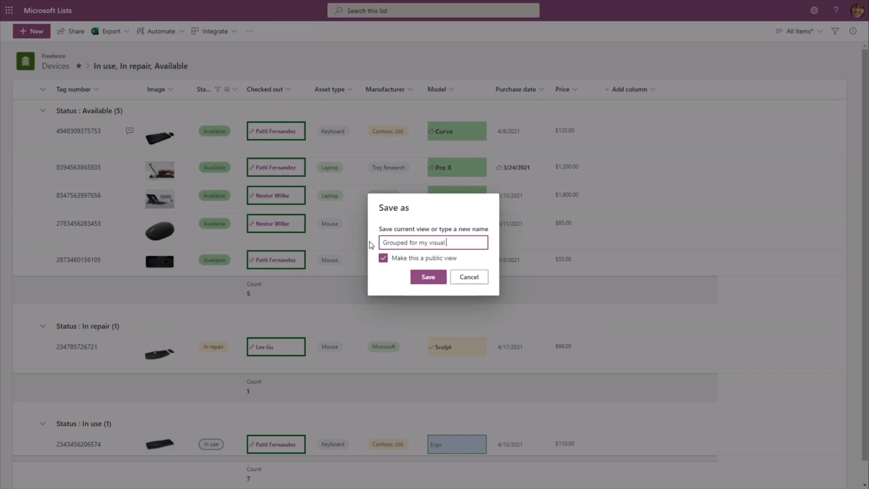
type("use case")
left_click(427, 275)
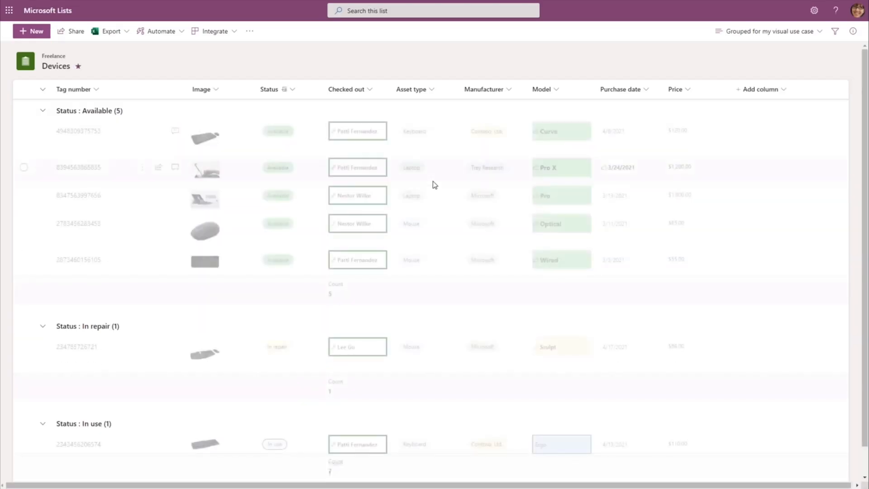
- Check the saved view among the available views, and return to All Items in the List layout
left_click(802, 36)
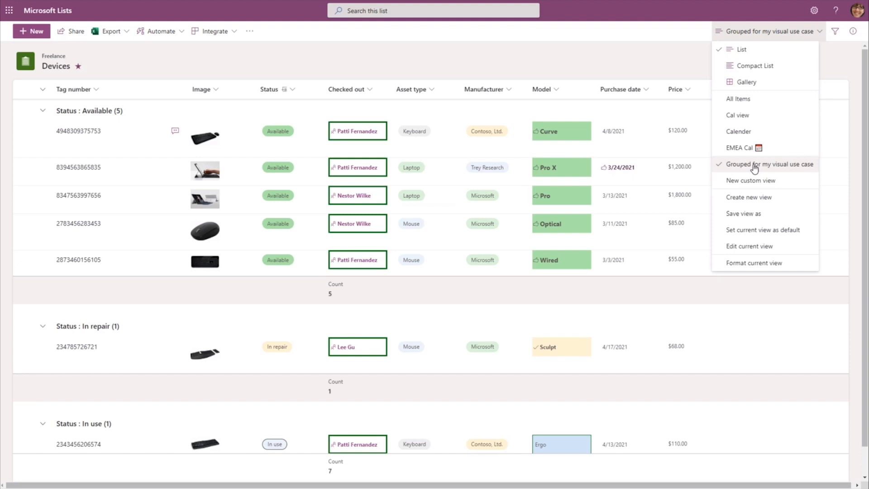
left_click(514, 47)
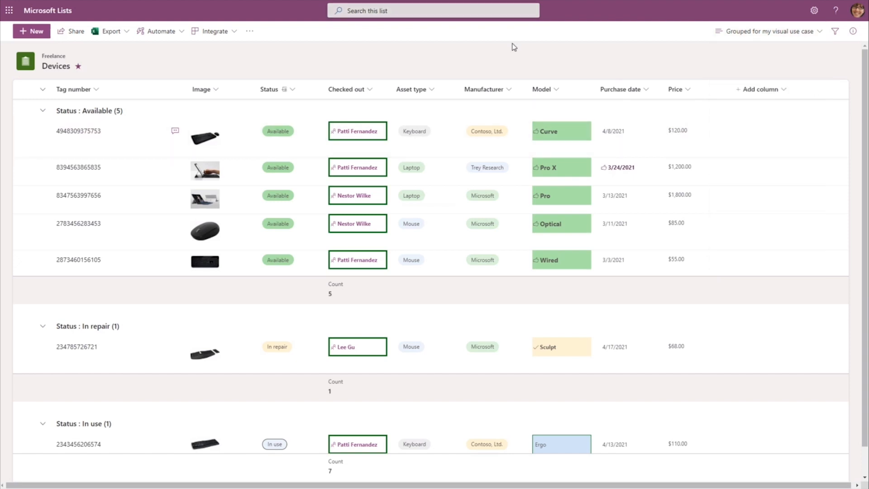
left_click(808, 31)
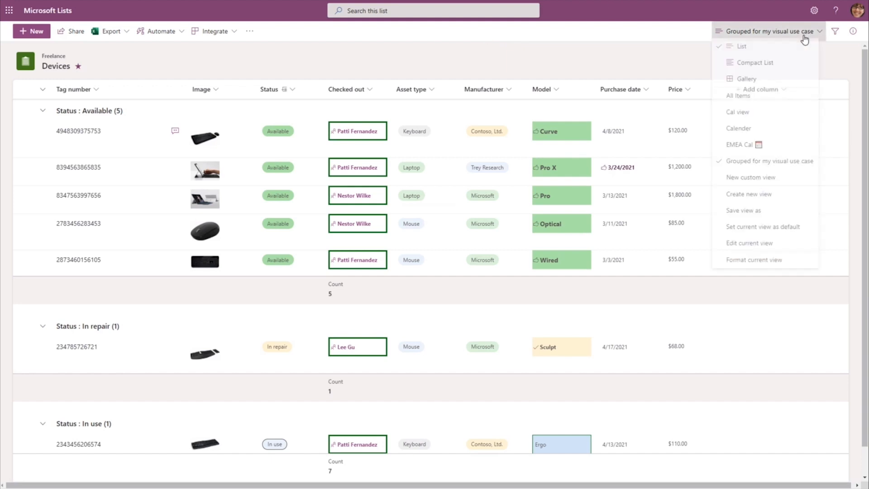
left_click(744, 99)
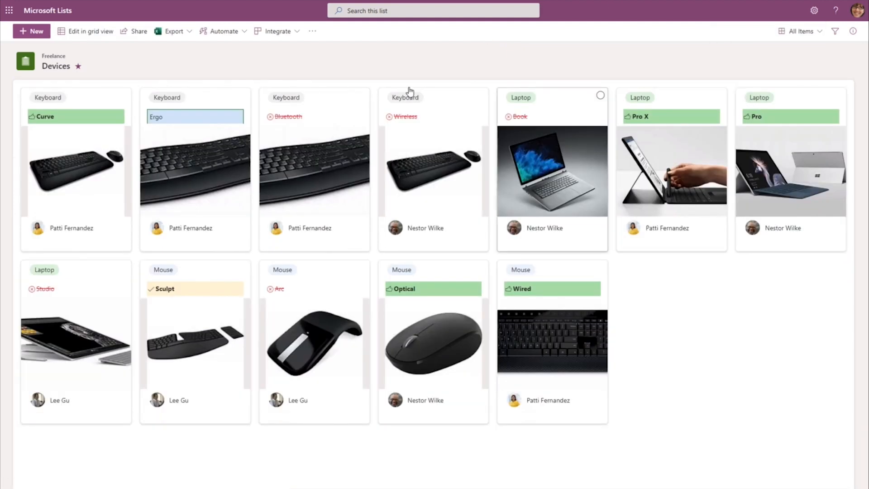
left_click(800, 30)
left_click(789, 51)
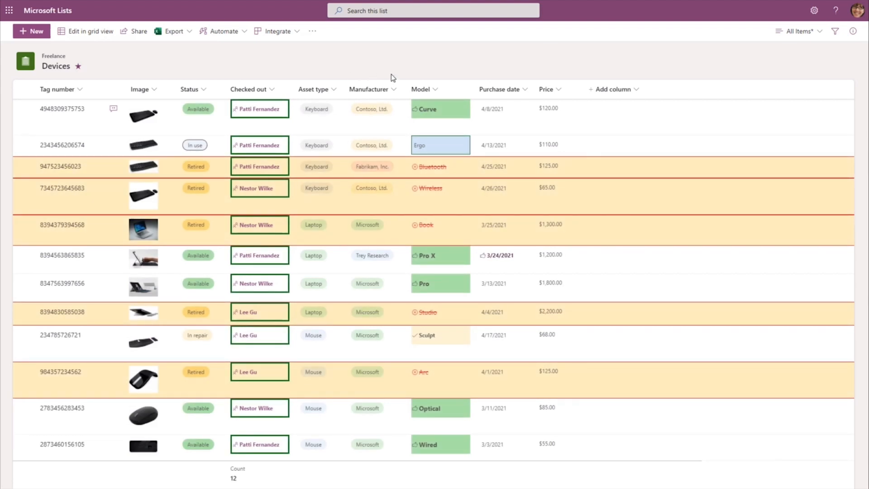
- Open the full style options for the Model column's conditional formatting rule where Status is equal to In use
left_click(435, 89)
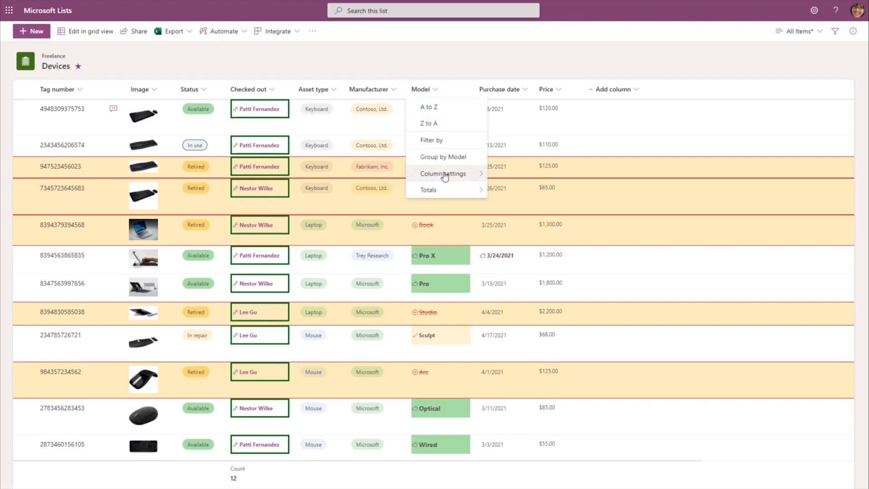
mouse_move(451, 175)
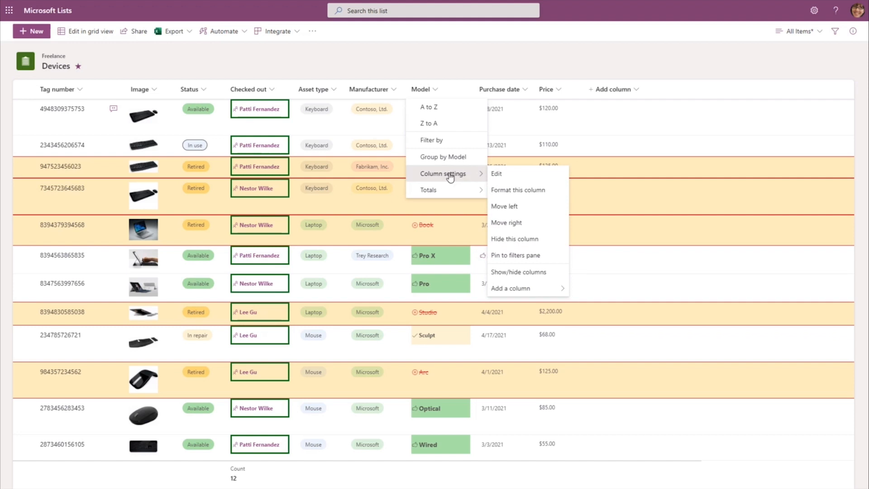
left_click(511, 190)
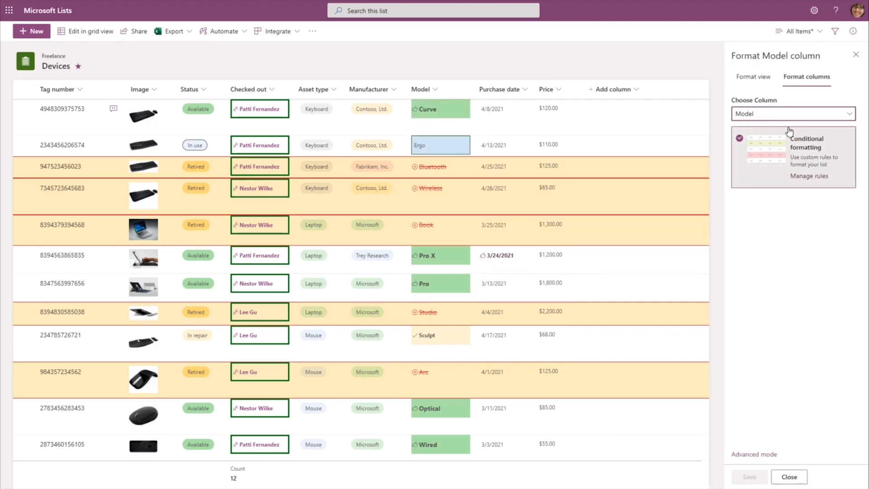
left_click(809, 176)
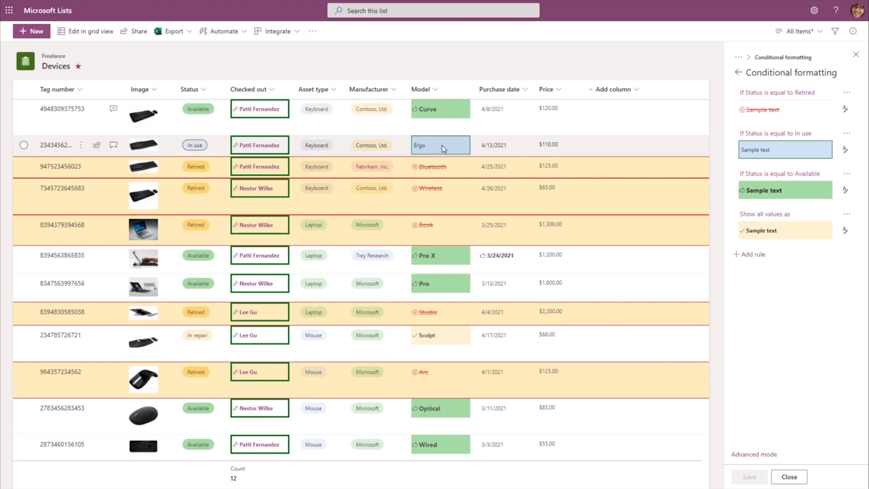
left_click(845, 150)
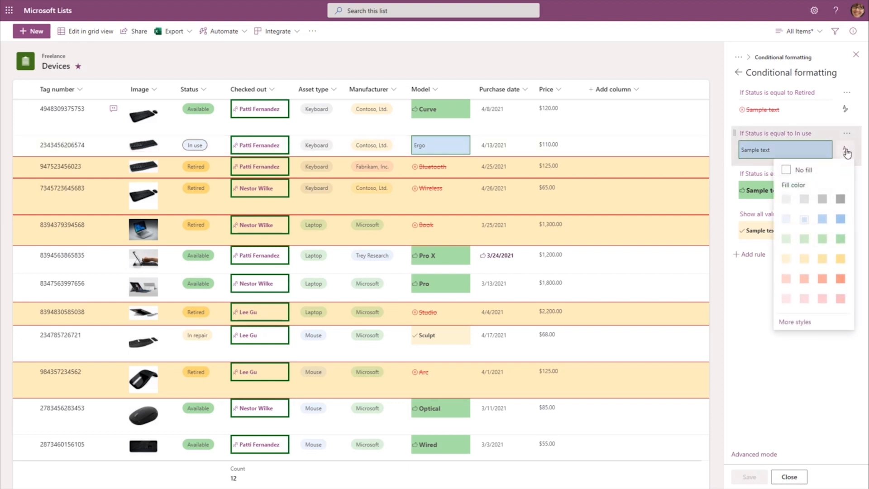
left_click(798, 321)
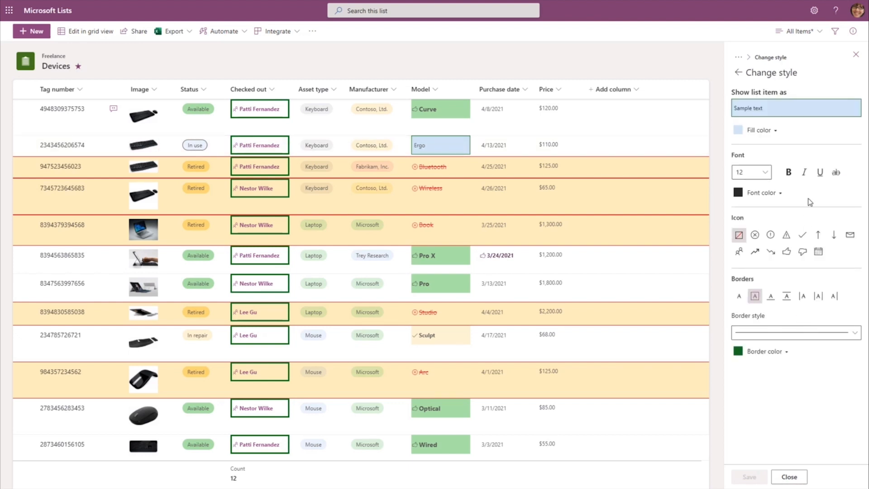
- Give the In use rule a grey fill, bold size 15 text and an upward trend icon, and save the style
left_click(775, 131)
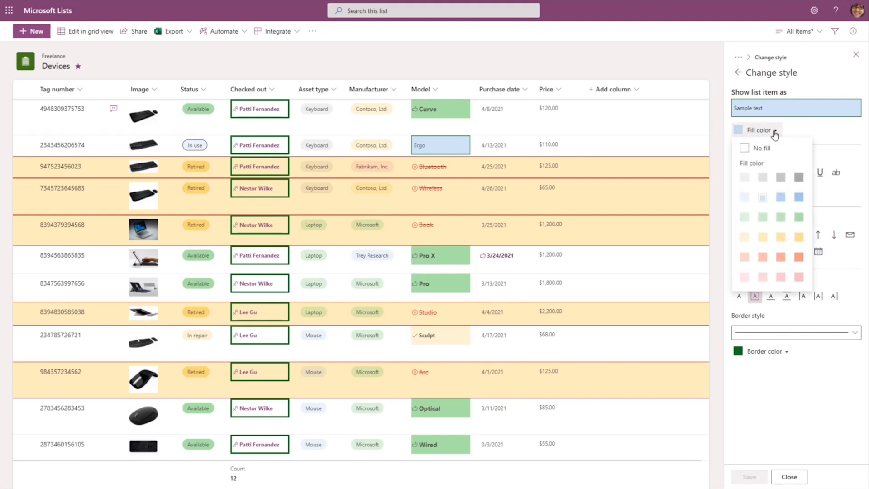
left_click(779, 179)
left_click(761, 175)
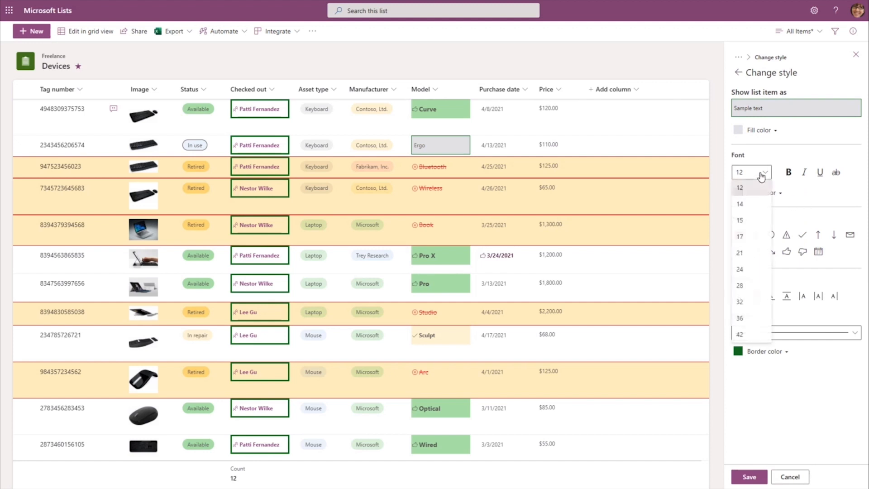
left_click(744, 219)
left_click(788, 171)
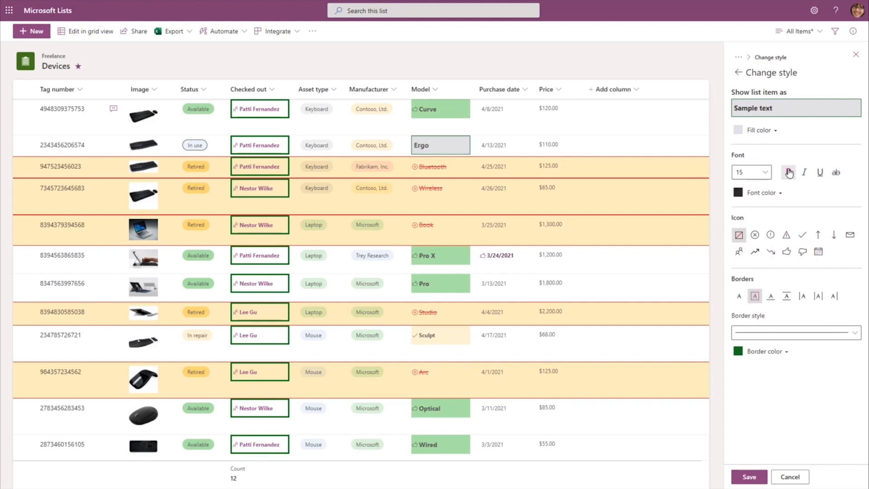
left_click(754, 253)
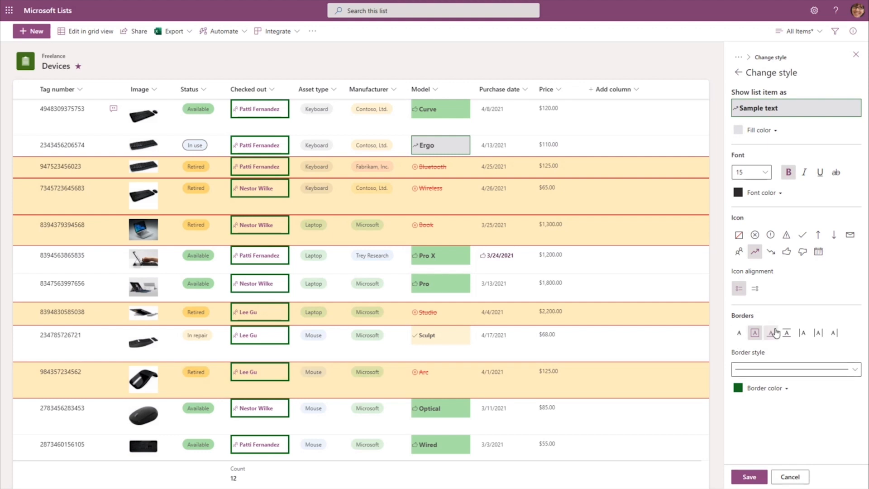
left_click(750, 479)
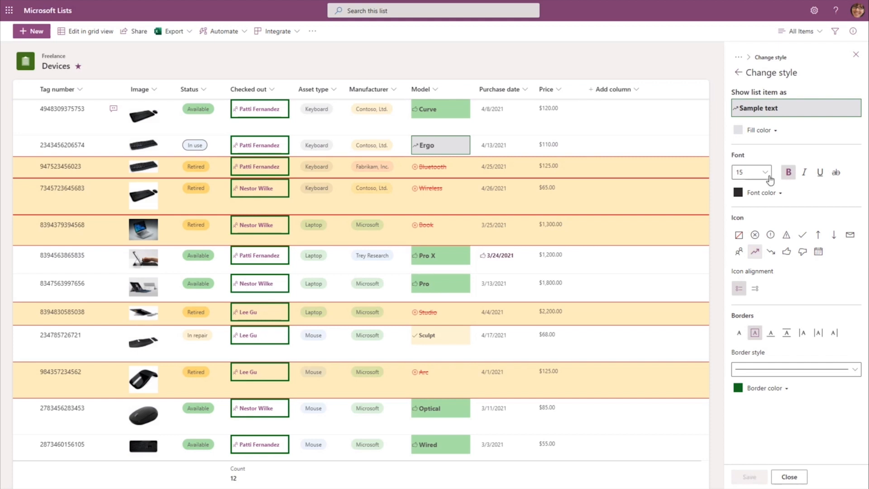
left_click(738, 73)
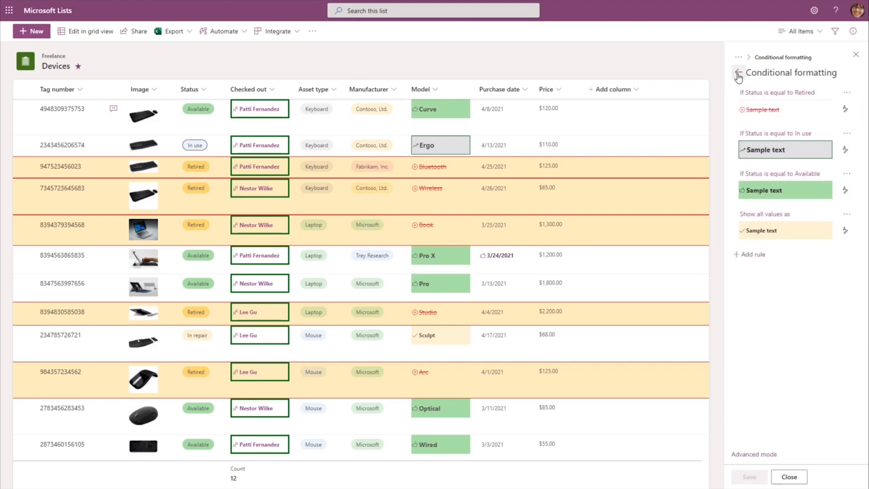
left_click(738, 73)
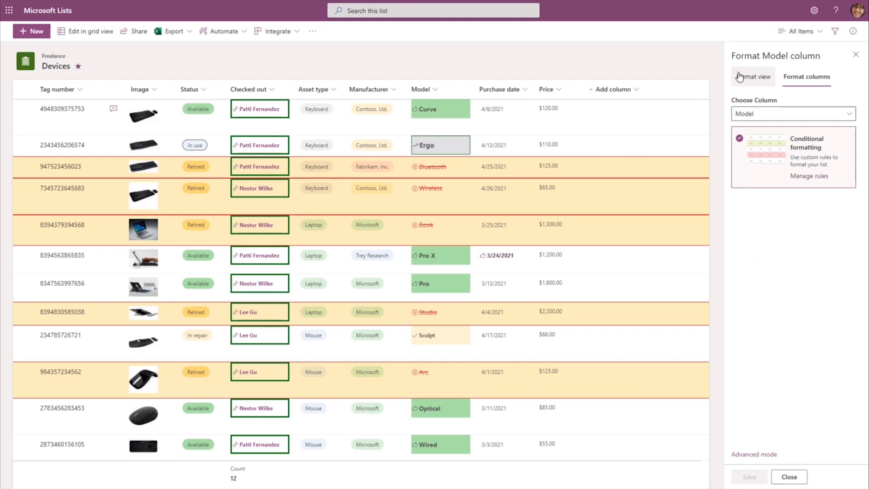
- Add a conditional formatting rule to the view for rows where Status is equal to Available
left_click(753, 79)
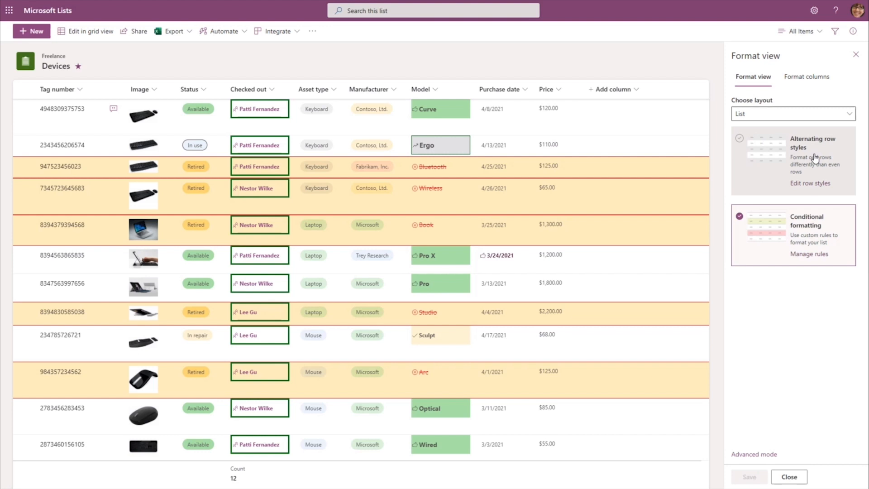
left_click(809, 254)
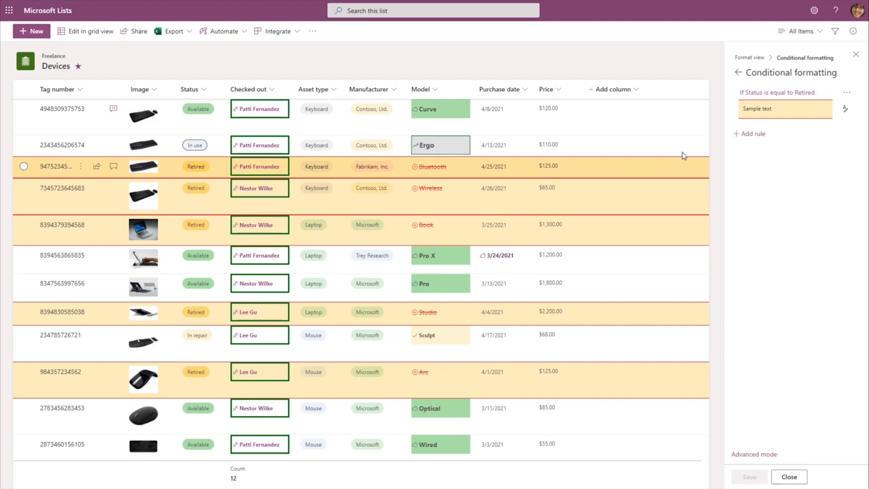
left_click(760, 136)
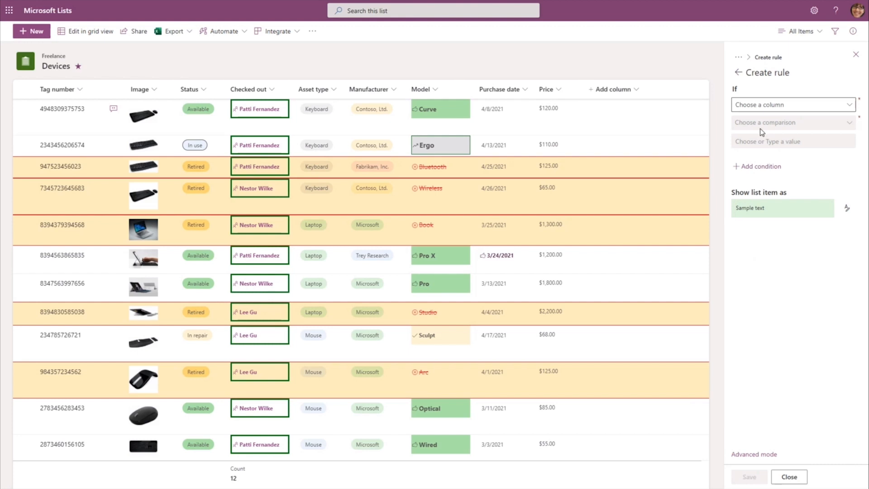
left_click(764, 107)
left_click(756, 121)
left_click(757, 126)
left_click(752, 139)
left_click(753, 140)
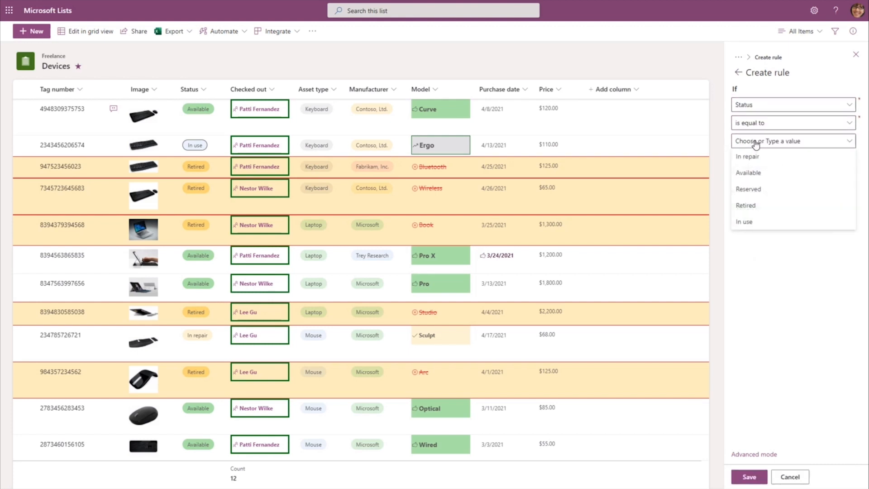
left_click(756, 179)
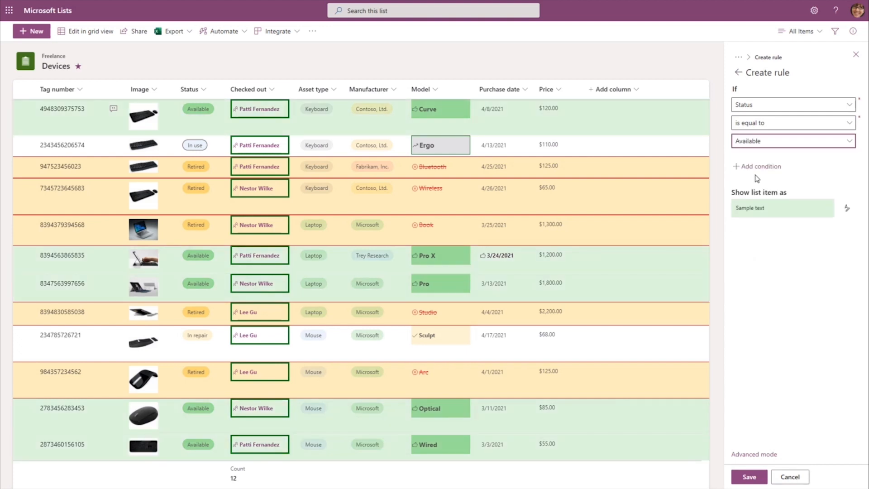
- Set the Available row rule's fill to the darkest green, save it and close the formatting settings
left_click(846, 207)
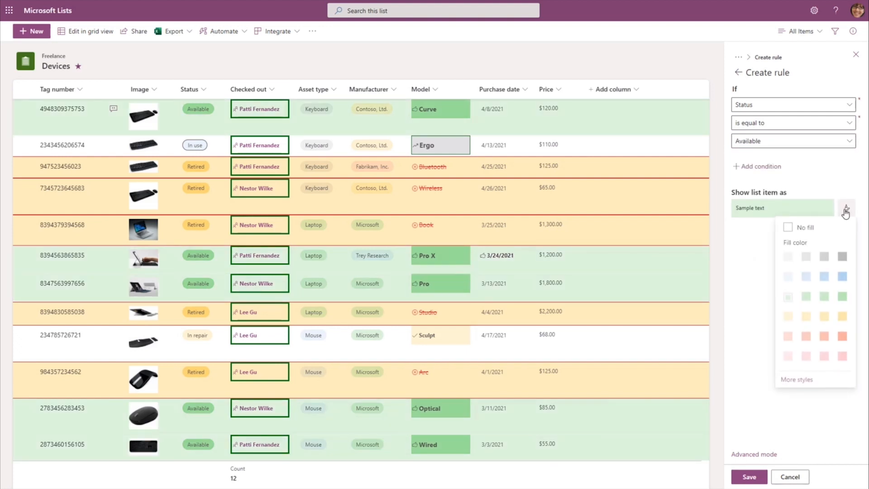
left_click(842, 298)
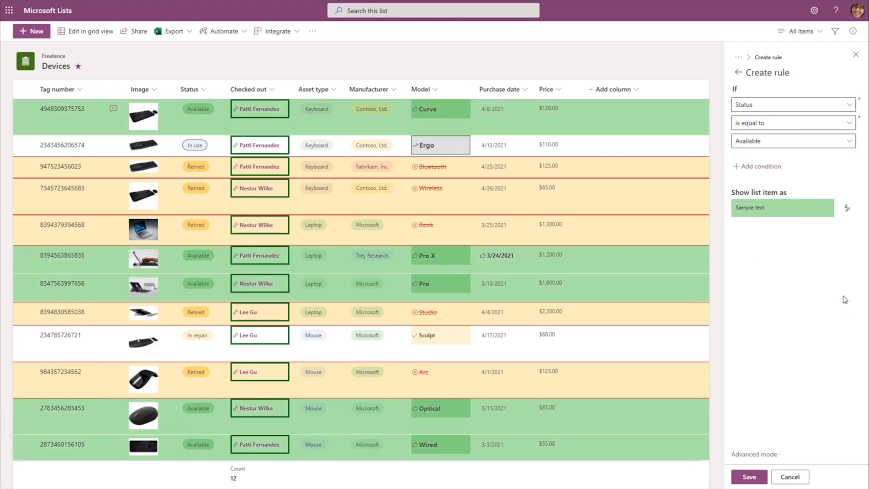
left_click(749, 477)
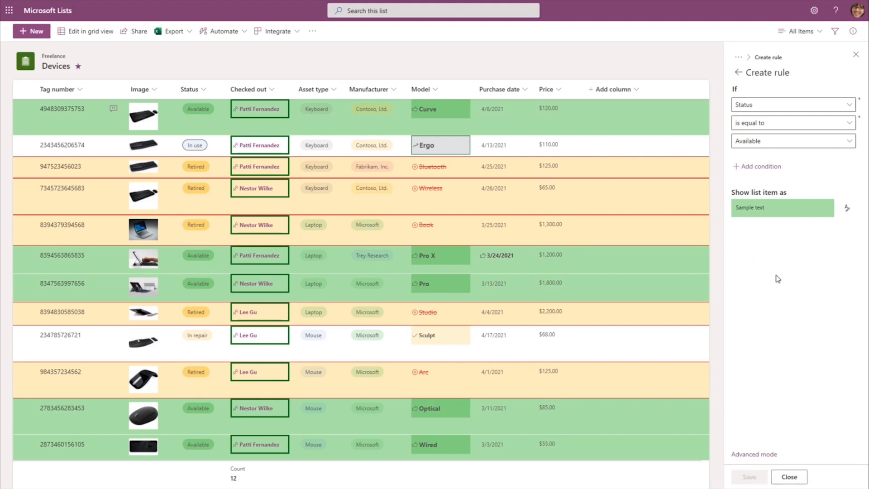
left_click(855, 55)
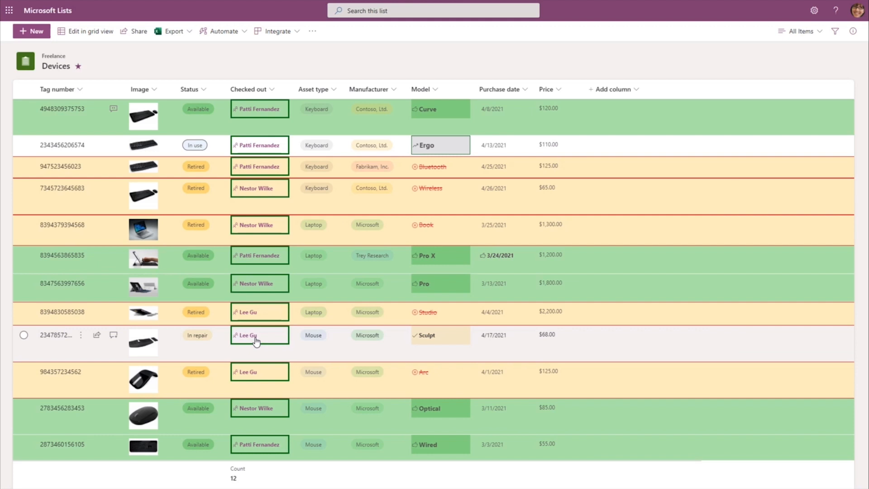
- Set the Status of the Sculpt mouse to Available in its item details and close them
left_click(56, 336)
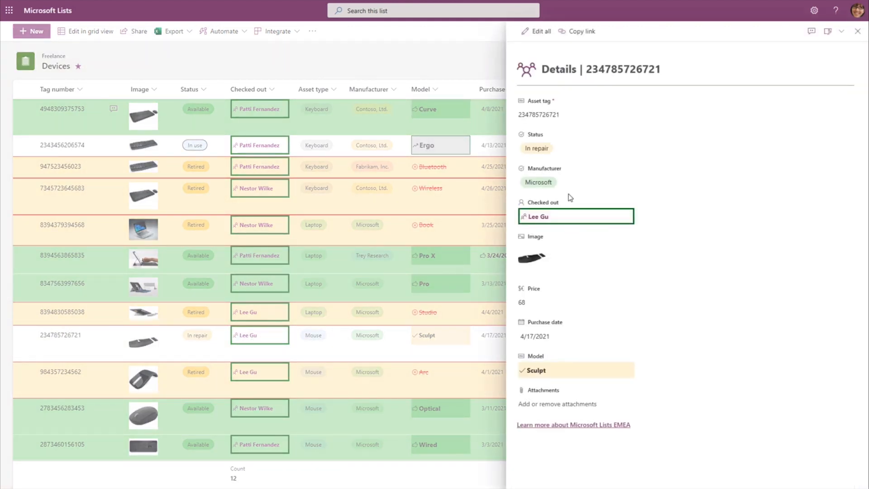
left_click(562, 151)
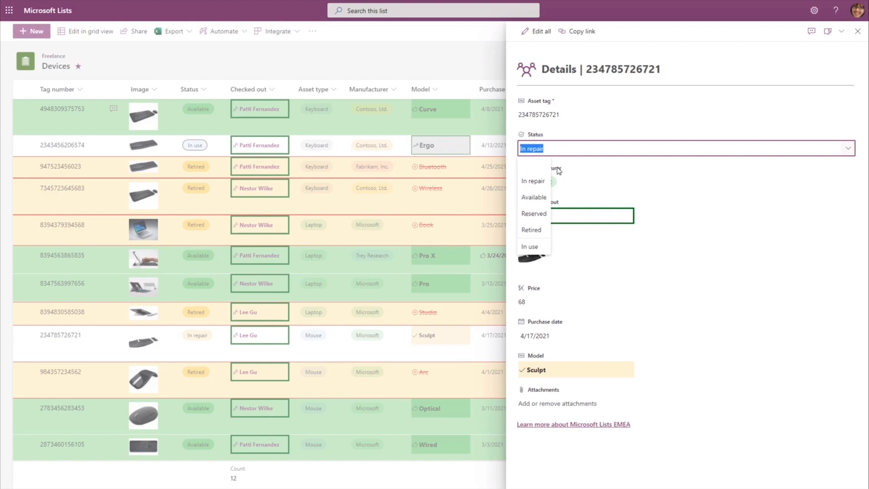
left_click(540, 197)
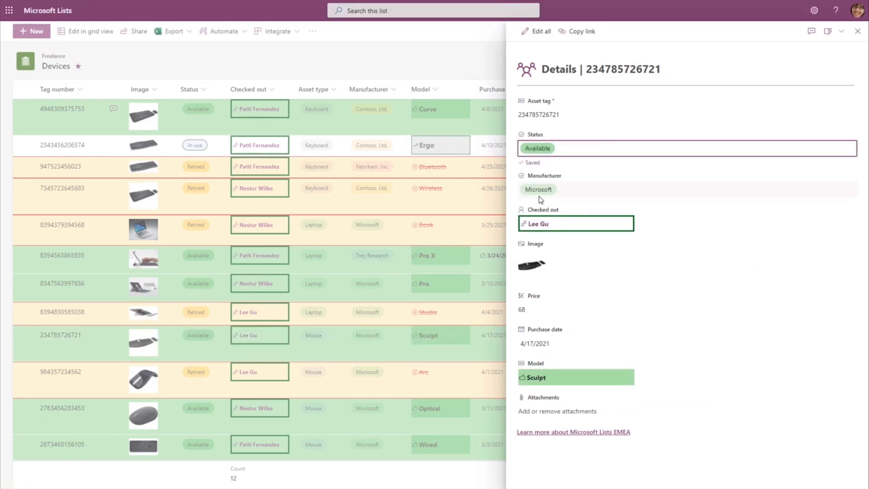
left_click(857, 30)
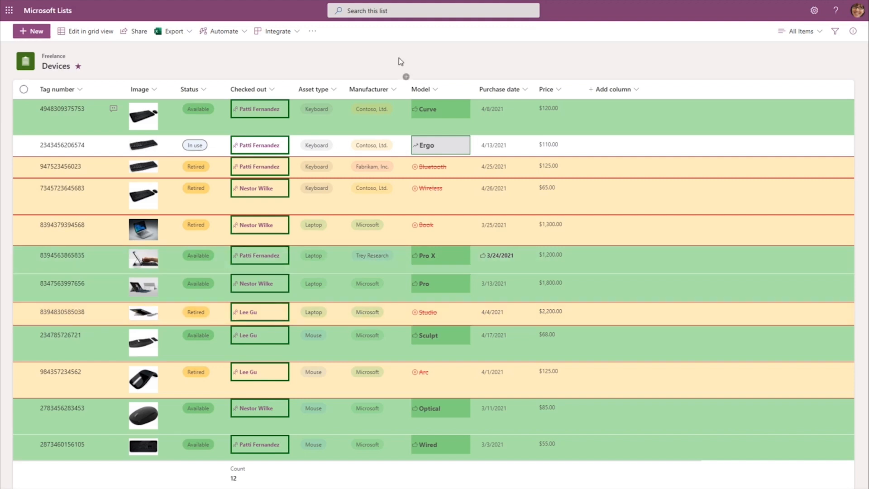
- Hide the Price column in the item form from the Curve keyboard's details and save the form columns
left_click(63, 113)
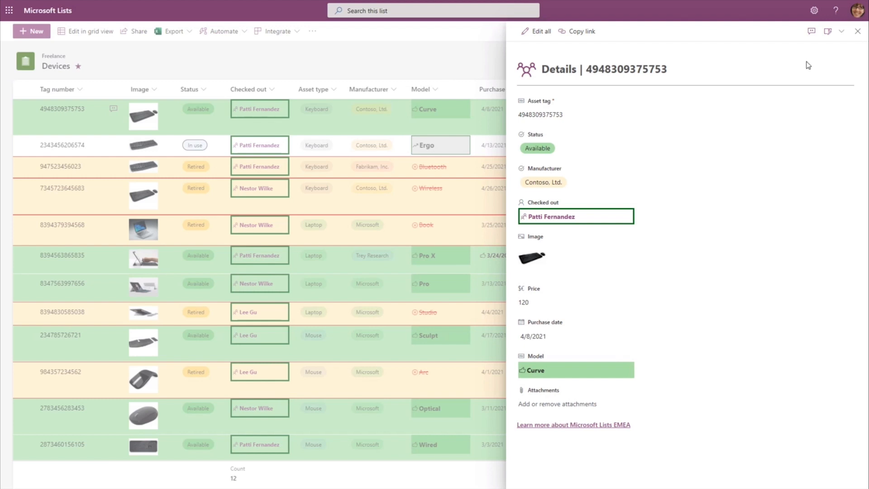
left_click(839, 31)
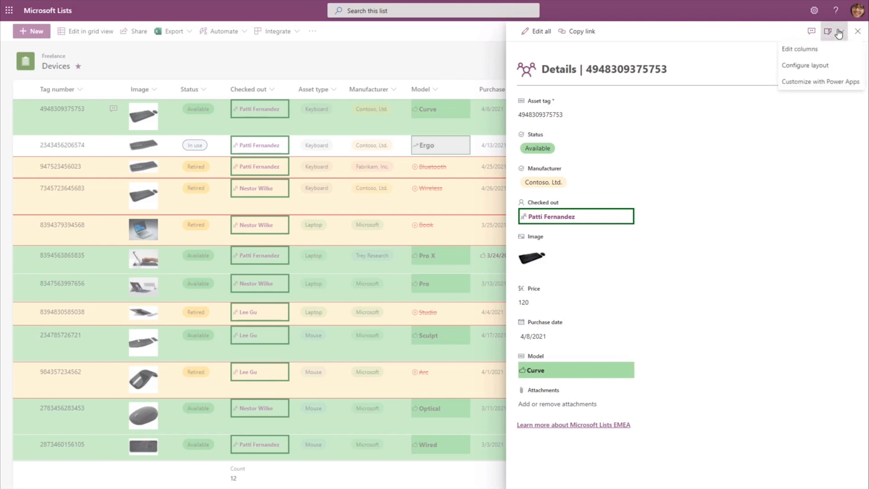
left_click(806, 51)
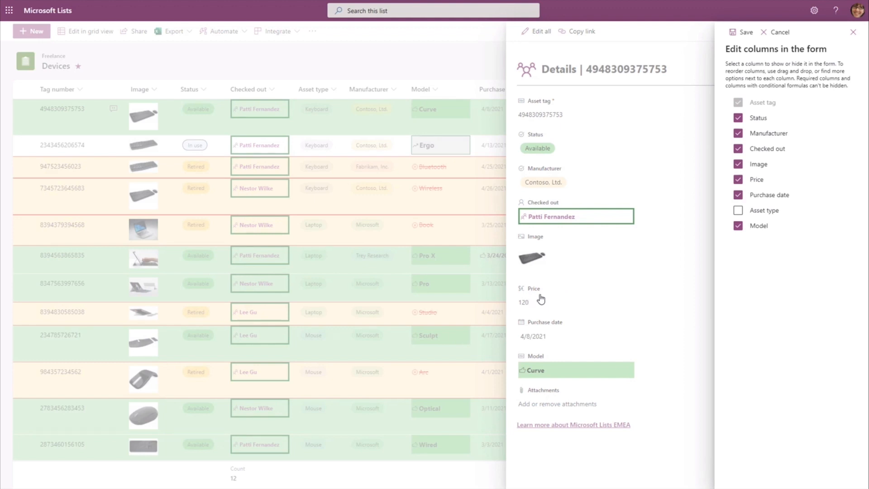
left_click(738, 180)
left_click(743, 32)
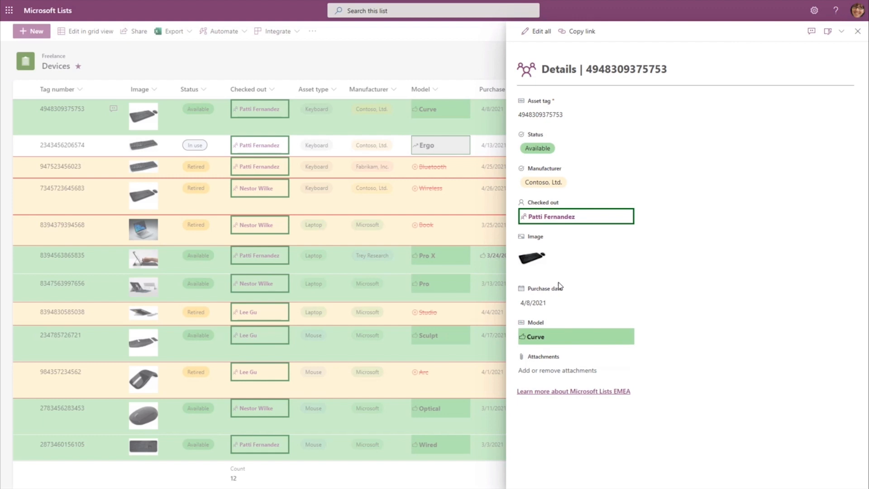
- Open the layout configuration of the item form and examine the header's formatting JSON from start to end
left_click(840, 32)
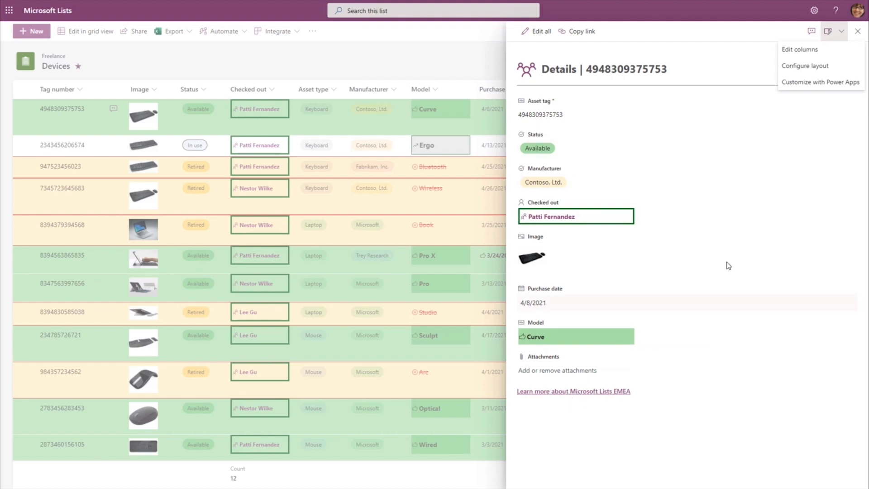
left_click(809, 67)
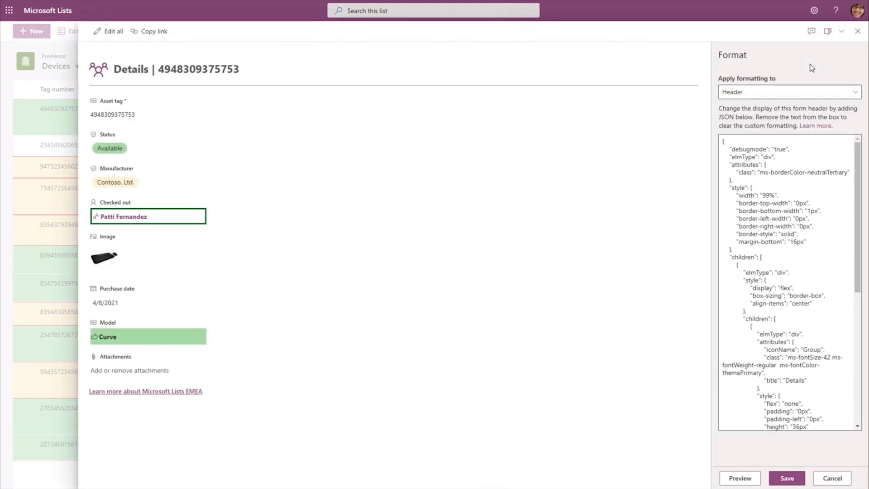
left_click(787, 92)
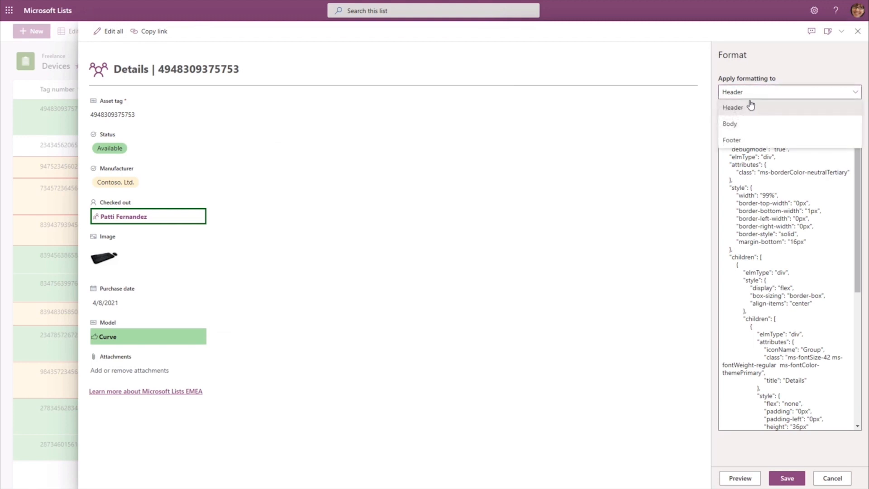
left_click(780, 94)
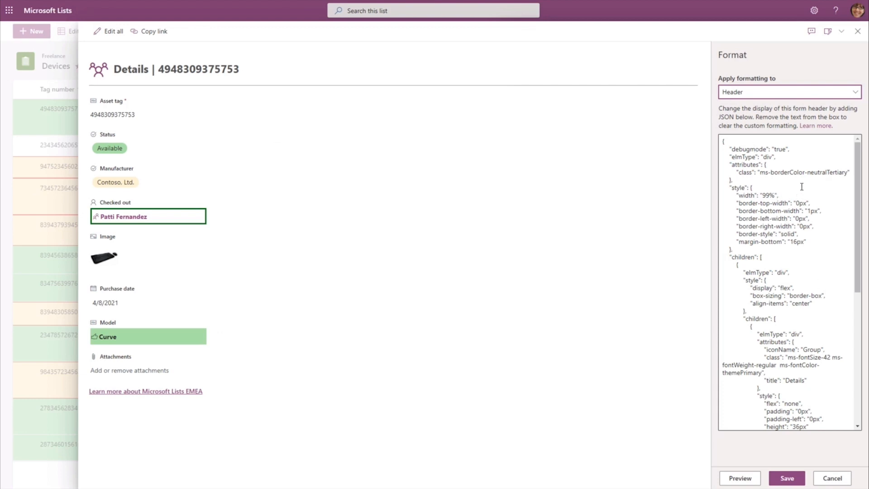
scroll(782, 165, "down", 1)
scroll(782, 164, "down", 5)
scroll(782, 165, "up", 6)
scroll(847, 219, "down", 10)
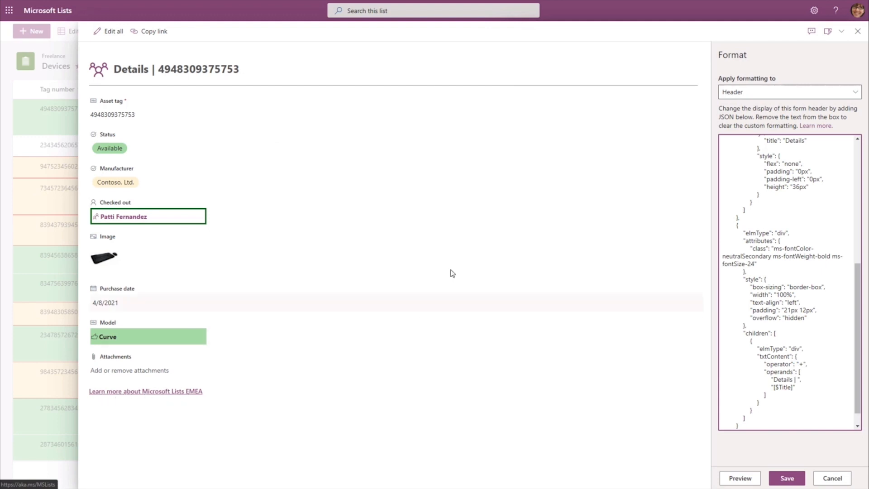
- In the form's Footer JSON, replace EMEA with workshop in the link's text content
left_click(805, 92)
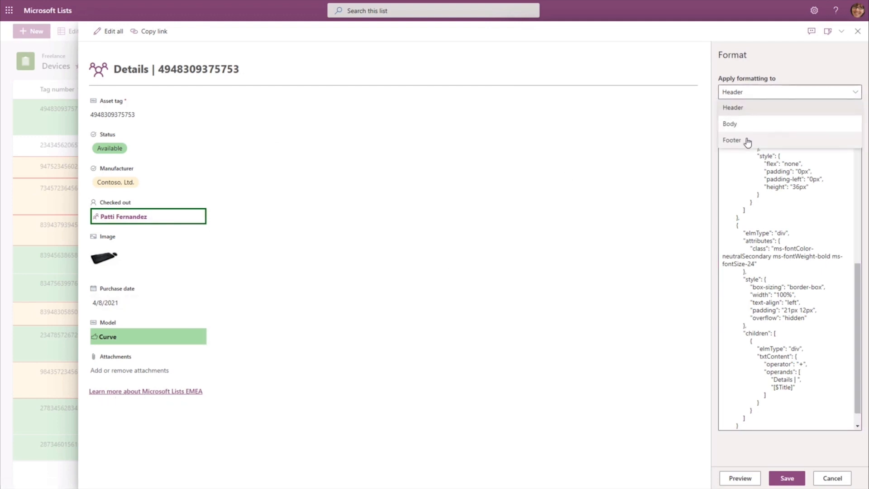
left_click(748, 142)
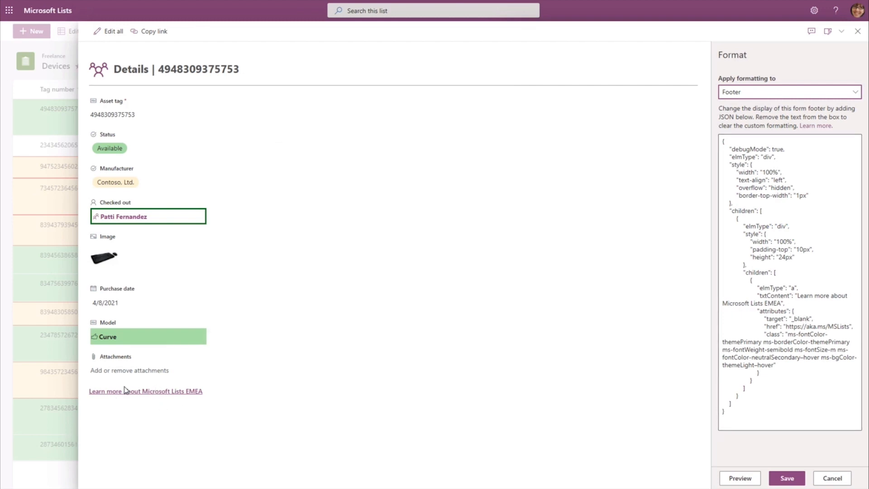
left_click(766, 303)
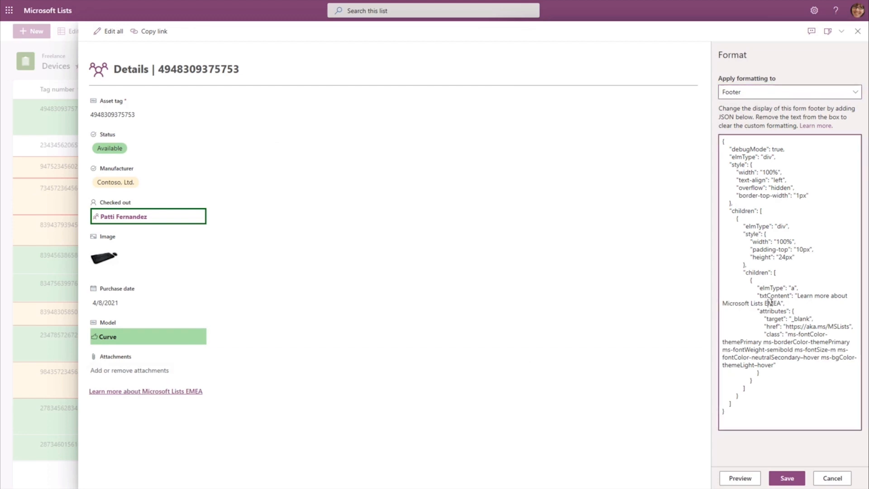
left_click_drag(783, 304, 764, 304)
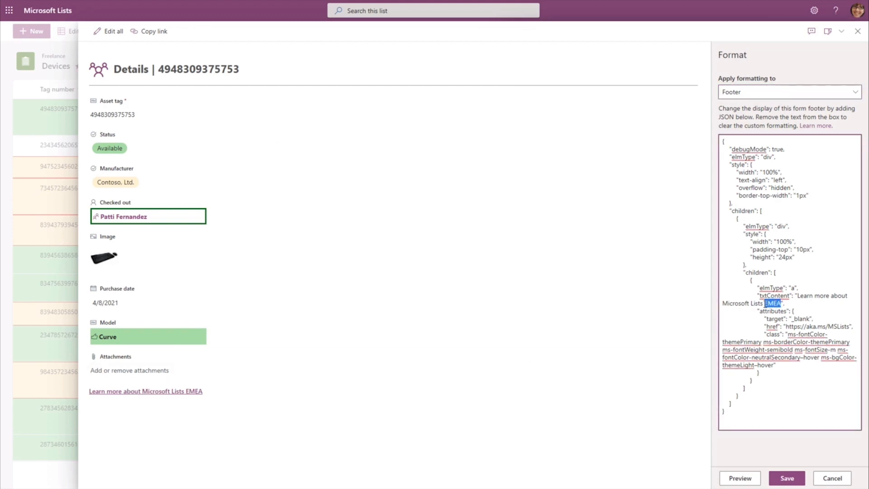
type("workshop")
left_click_drag(786, 326, 850, 325)
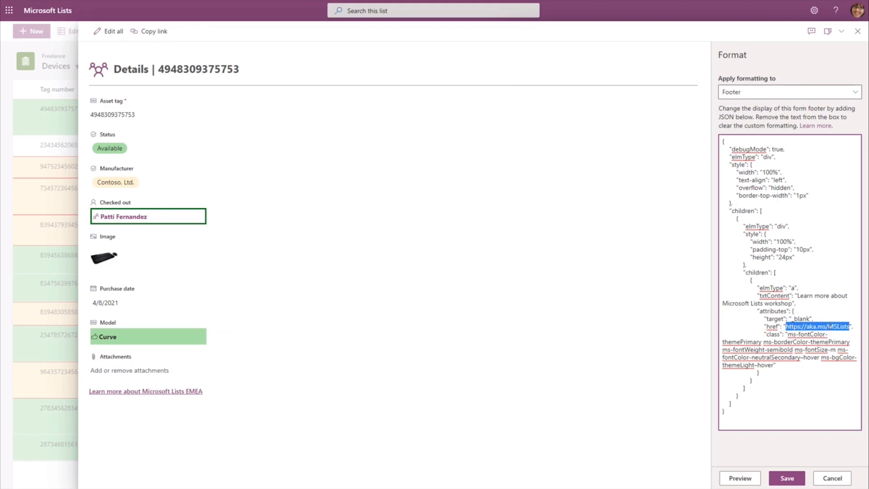
- Preview and save the footer formatting, and close the Curve keyboard's details
left_click(740, 478)
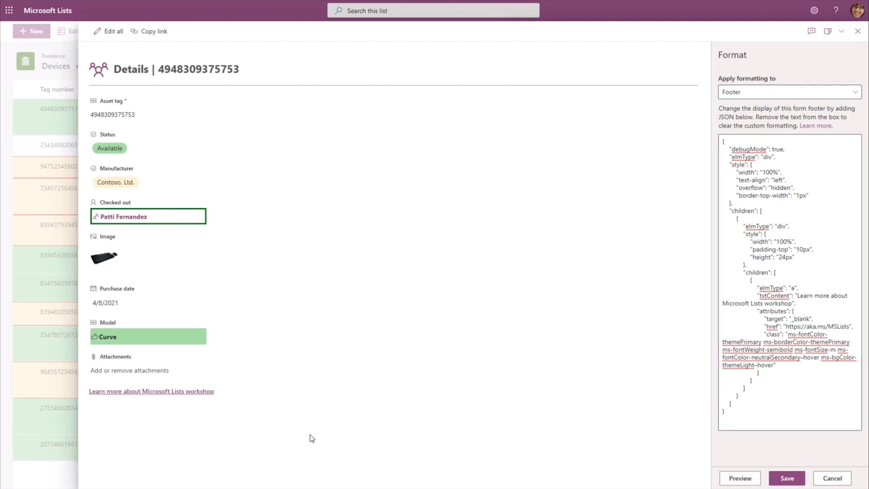
left_click(793, 478)
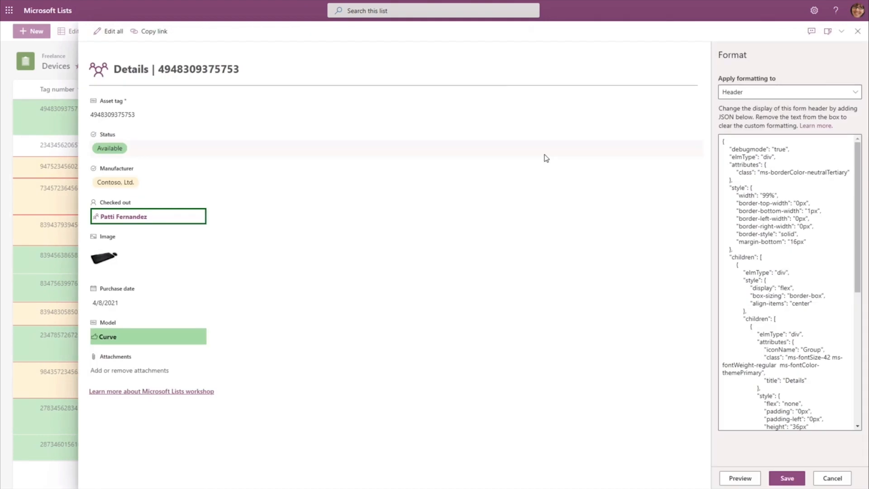
left_click(861, 33)
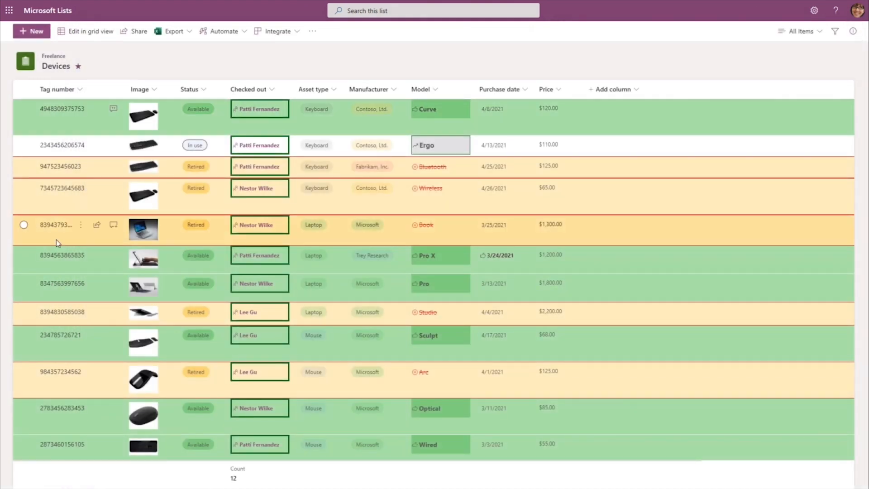
- Check the customised form and its customisation options in the details of the Book laptop, and close them
left_click(61, 228)
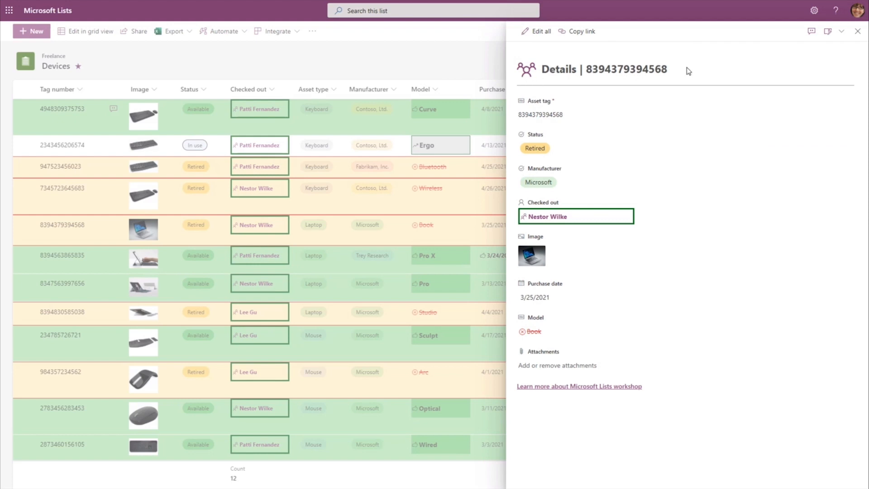
left_click(834, 33)
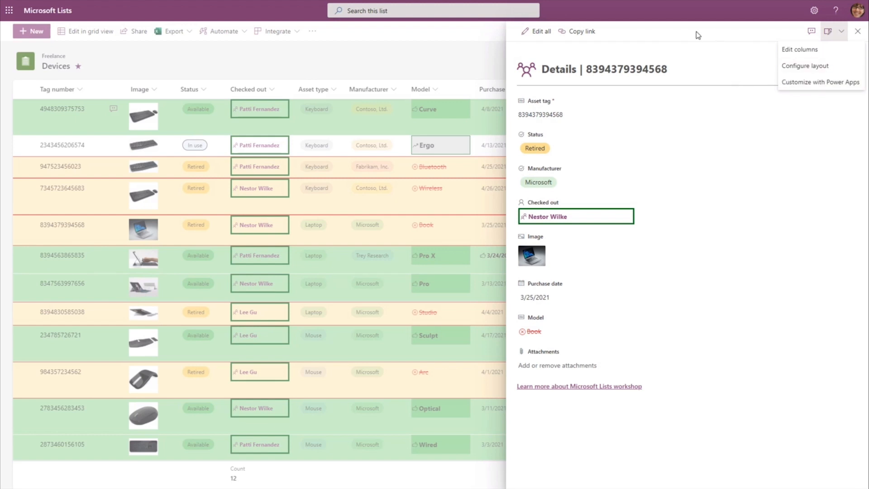
left_click(857, 31)
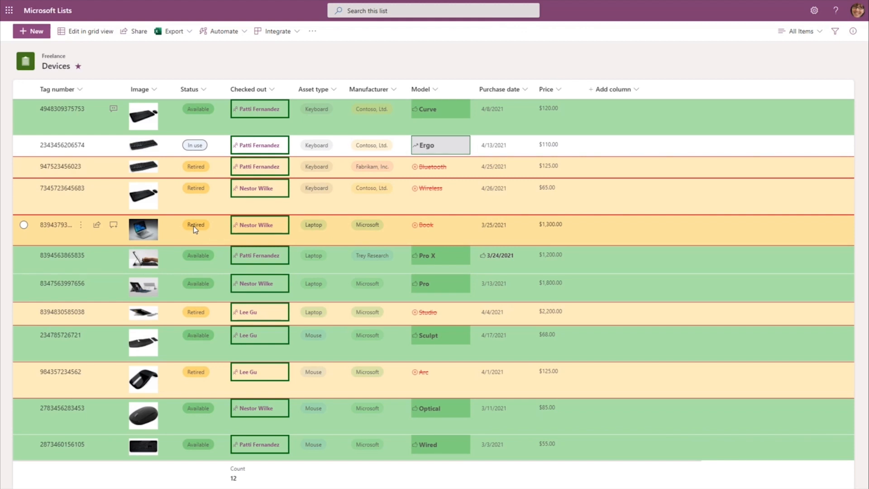
- Start an automation rule for a column value change with the condition that Status is Retired
left_click(222, 31)
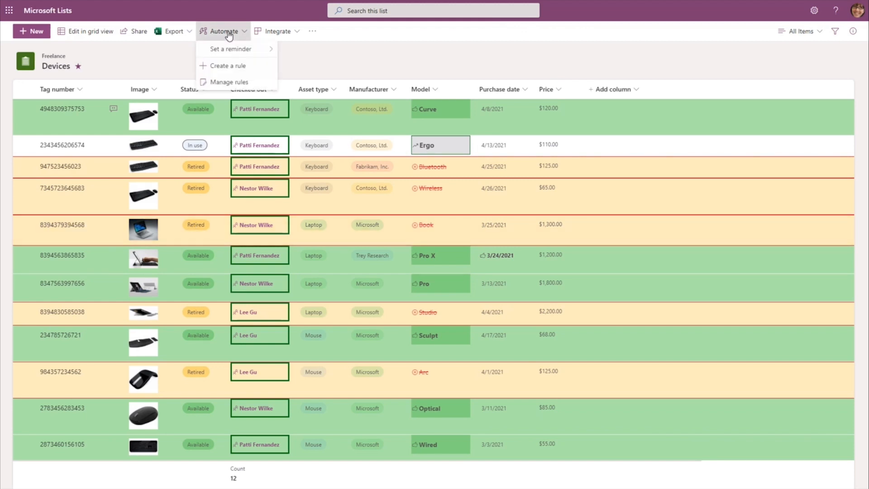
left_click(229, 67)
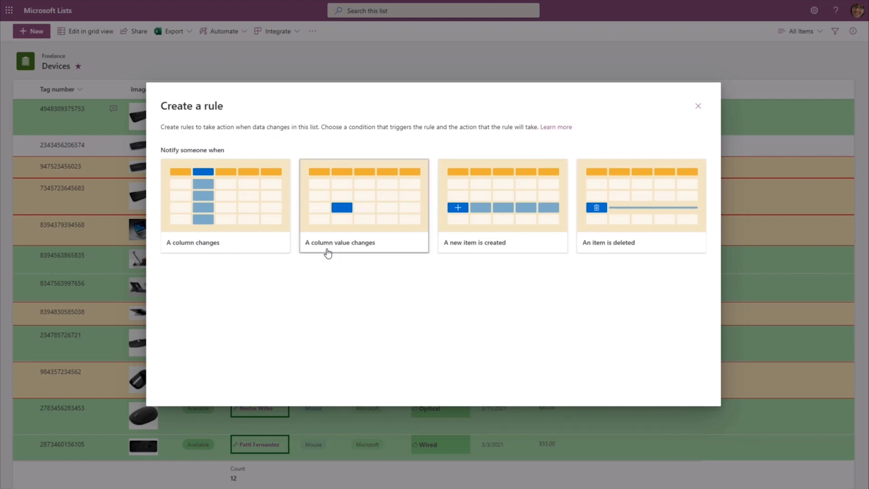
left_click(372, 209)
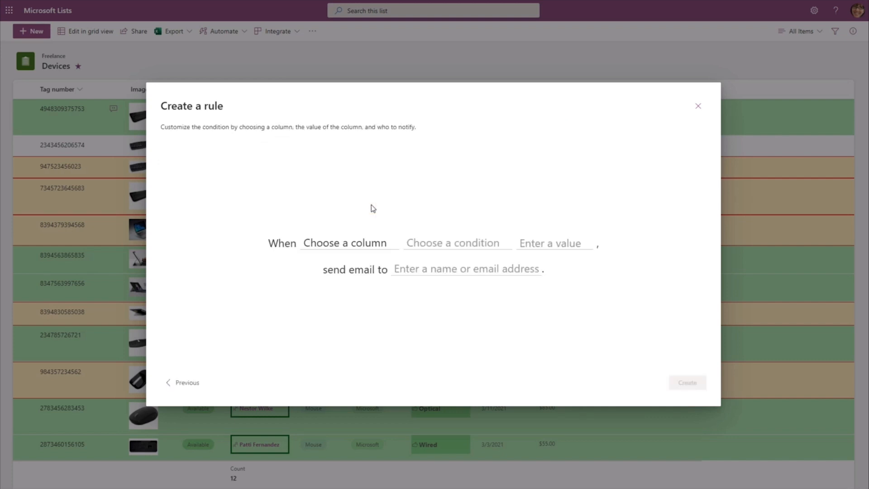
left_click(348, 246)
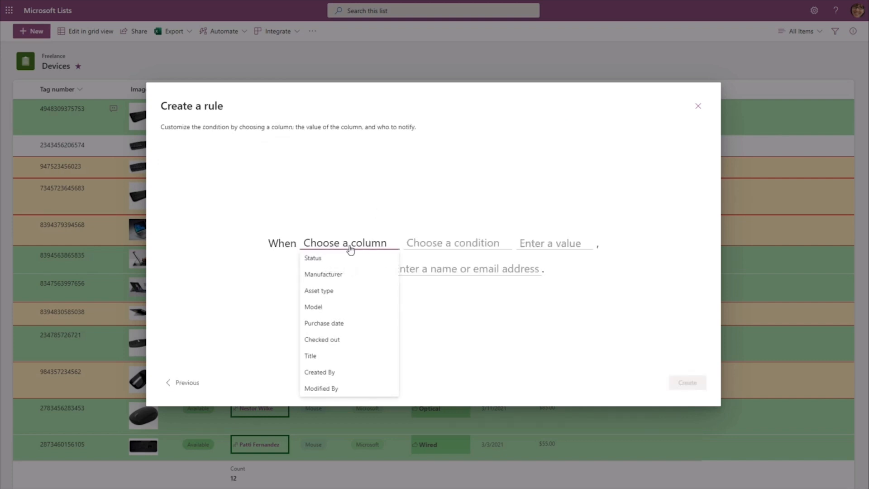
left_click(323, 259)
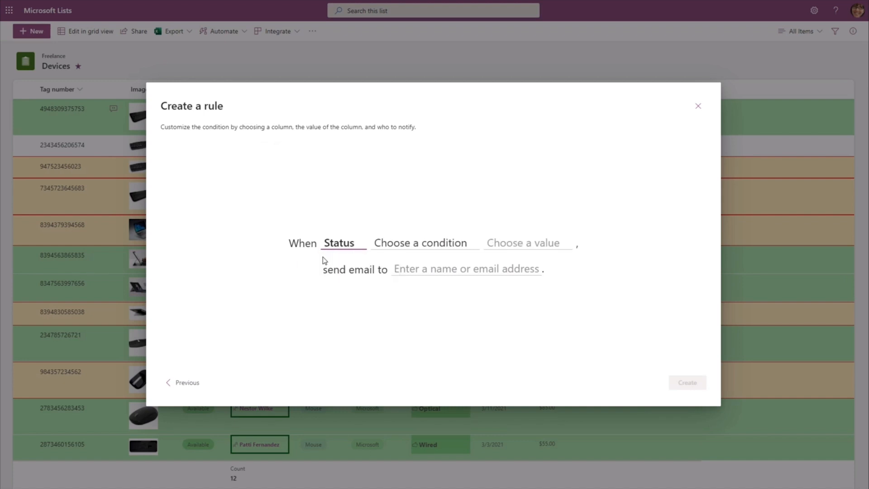
left_click(422, 245)
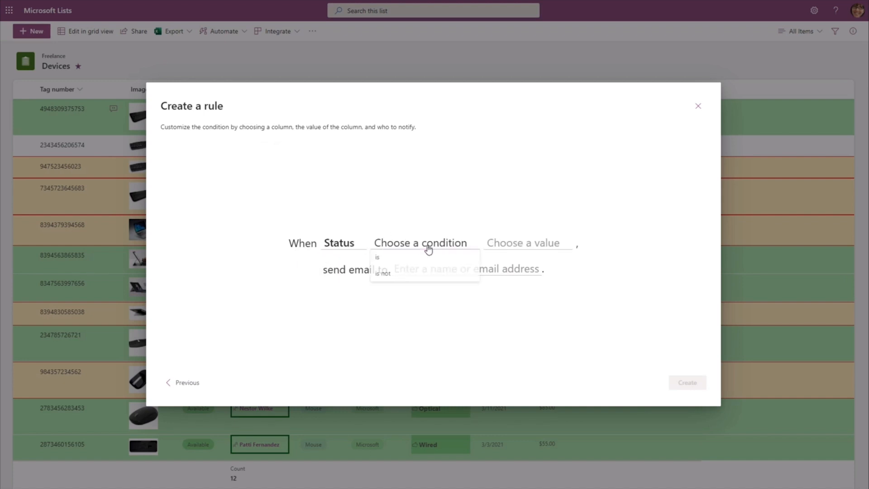
left_click(406, 261)
left_click(479, 247)
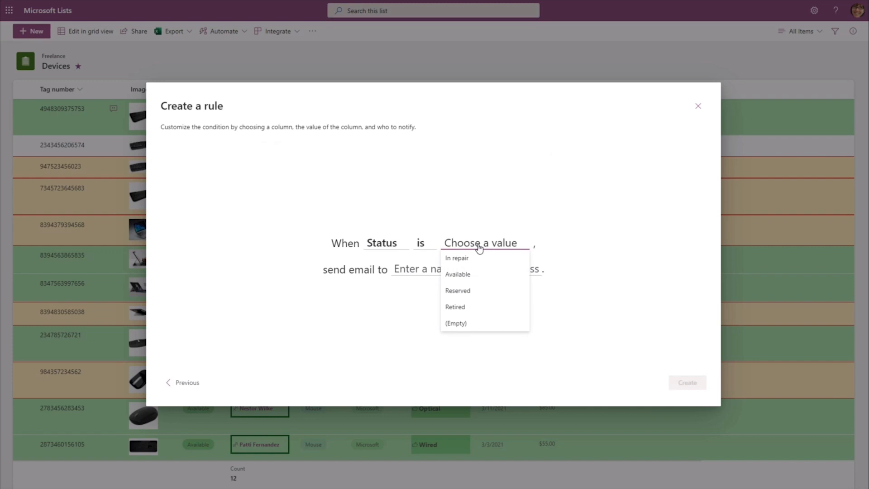
left_click(466, 307)
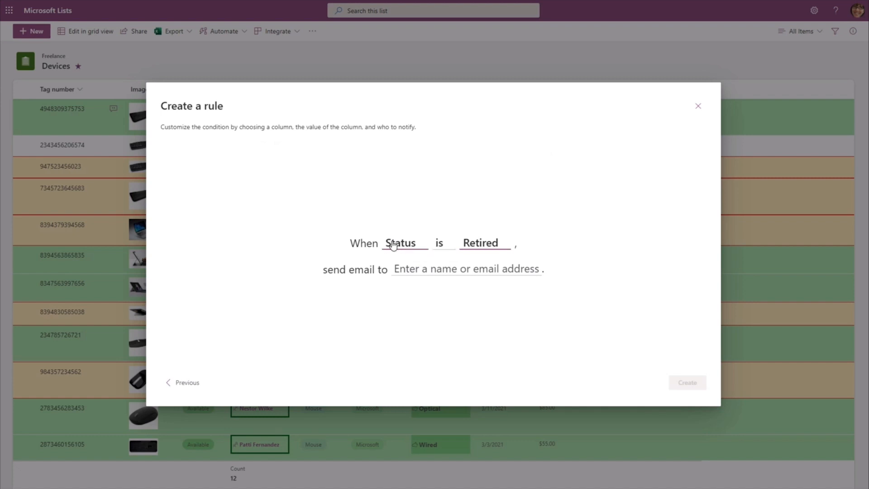
- Set Me as the email recipient of the Retired status rule and create the rule
left_click(466, 270)
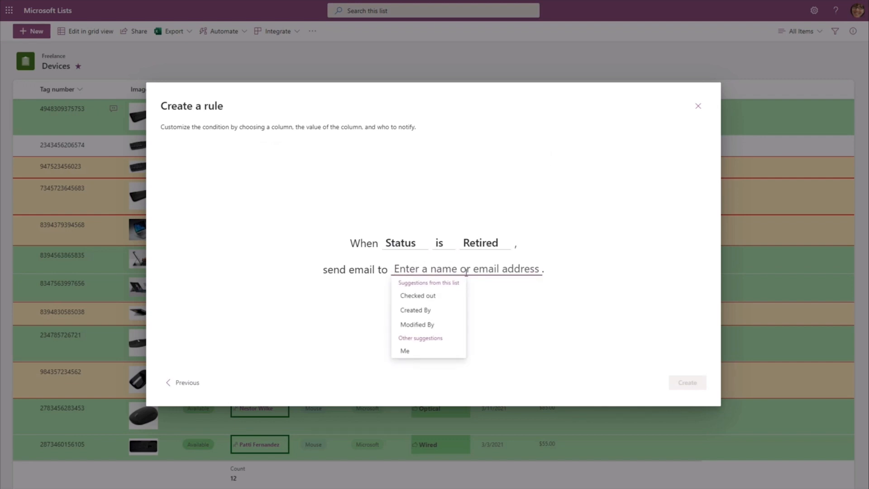
left_click(415, 353)
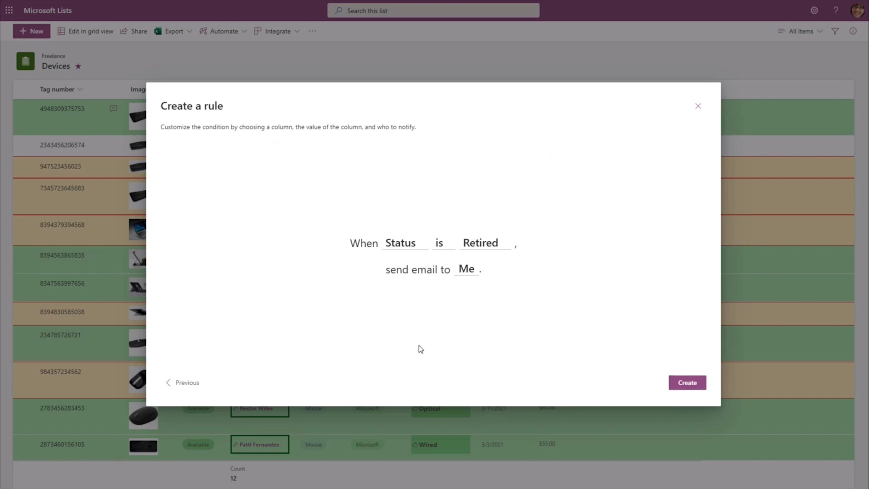
left_click(689, 382)
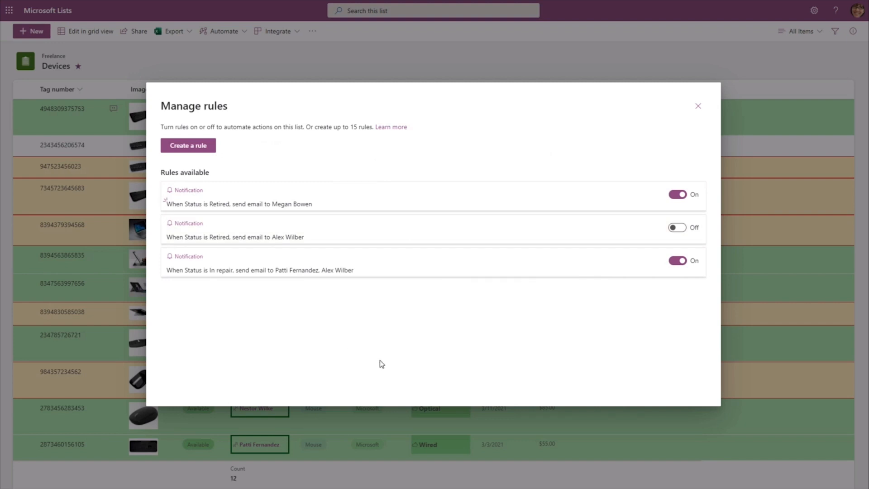
- Change the email recipient of the first Retired status rule to Created By and save the rule
left_click(237, 205)
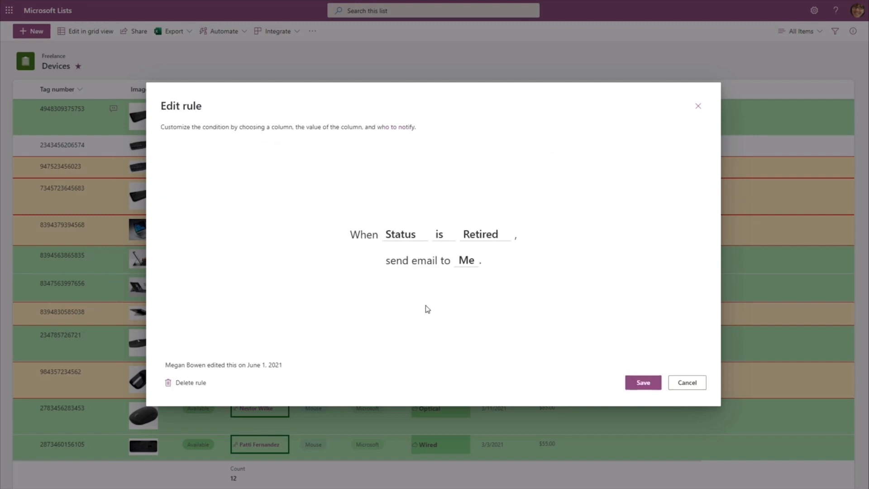
left_click(466, 260)
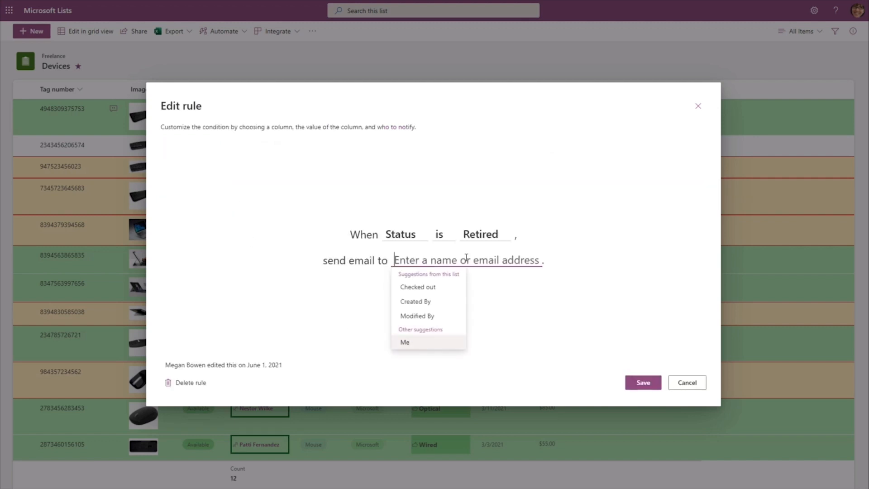
left_click(417, 301)
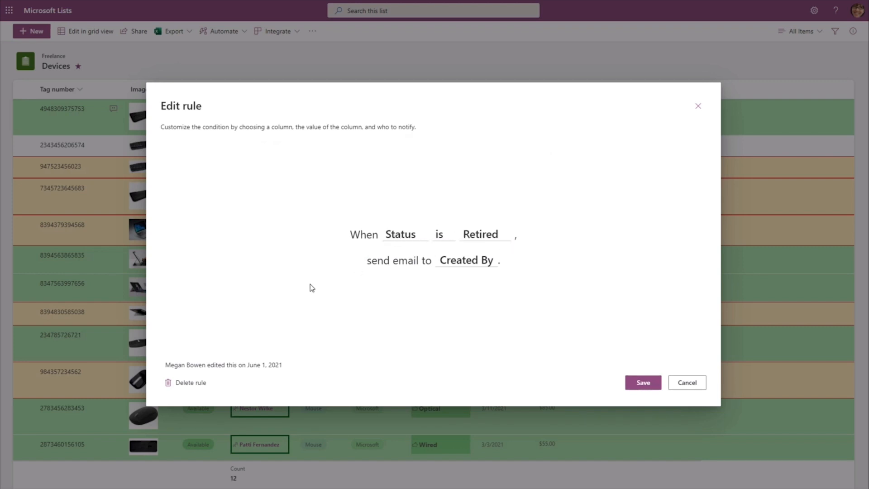
left_click(641, 382)
- Turn the Created By notification rule off and back on, then review its settings without changes and close the rules
left_click(677, 195)
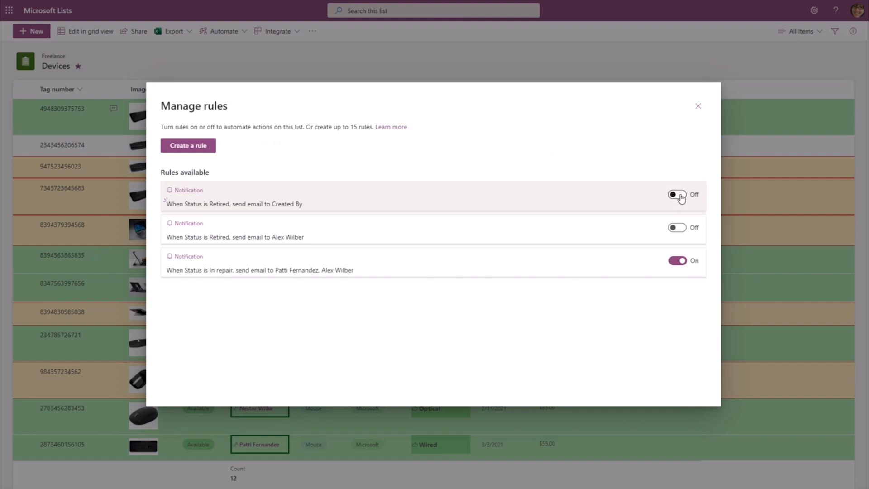
left_click(676, 194)
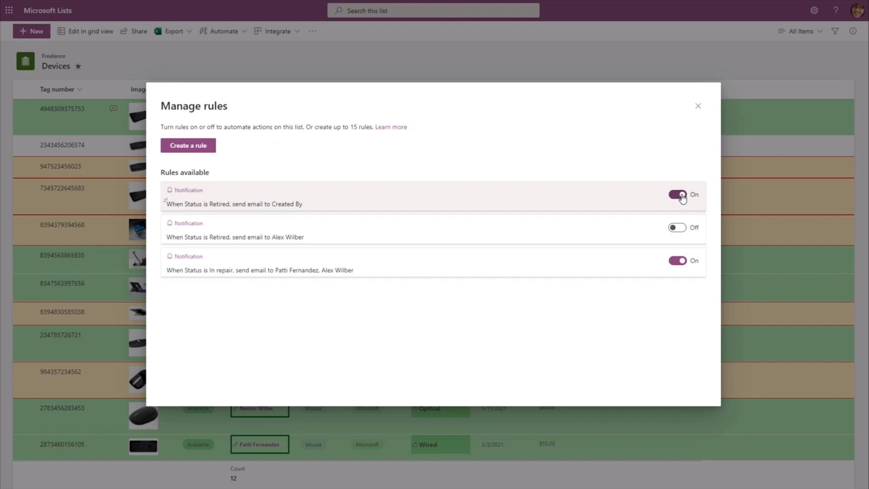
left_click(242, 199)
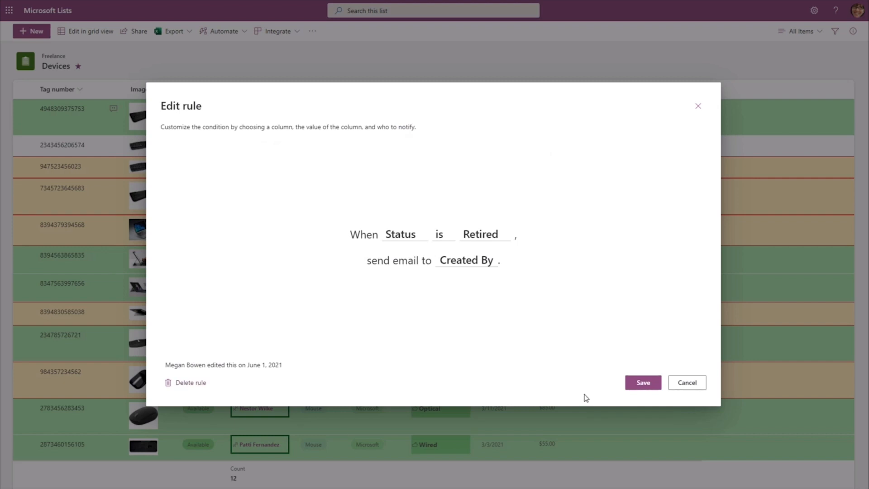
left_click(687, 382)
left_click(698, 107)
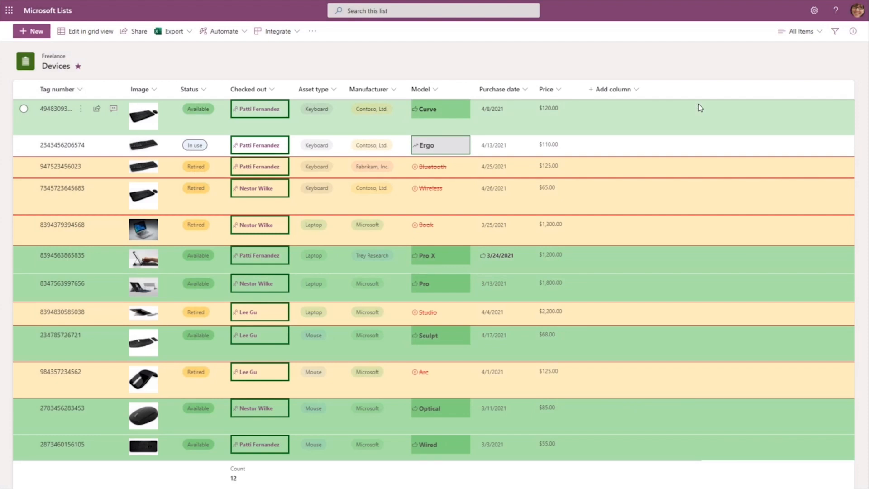